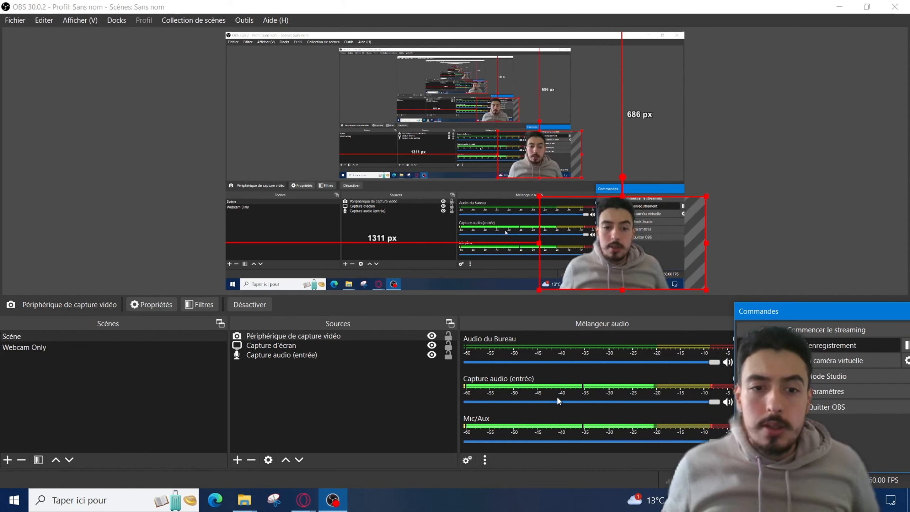
# - Switch to the Opera browser and look at the guides on creating a Perplexity API key and getting an OpenAI API key
pyautogui.click(303, 500)
pyautogui.click(463, 470)
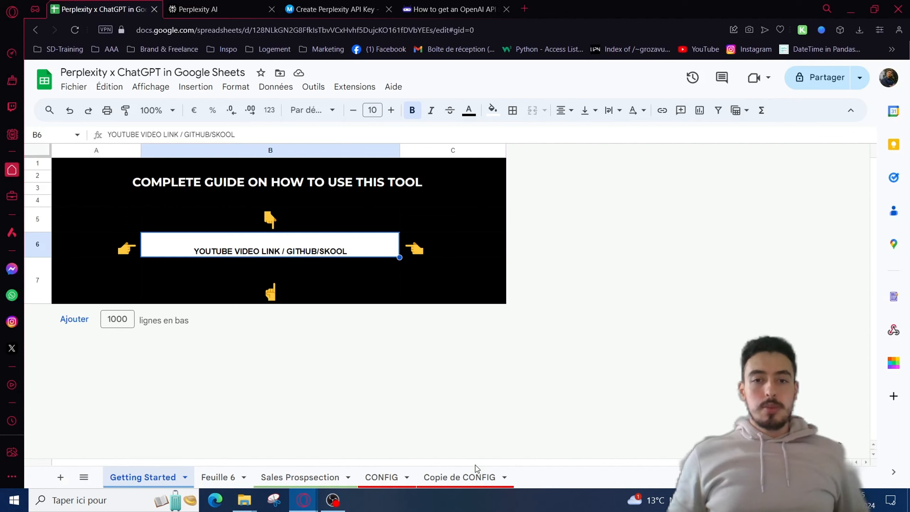
pyautogui.click(350, 9)
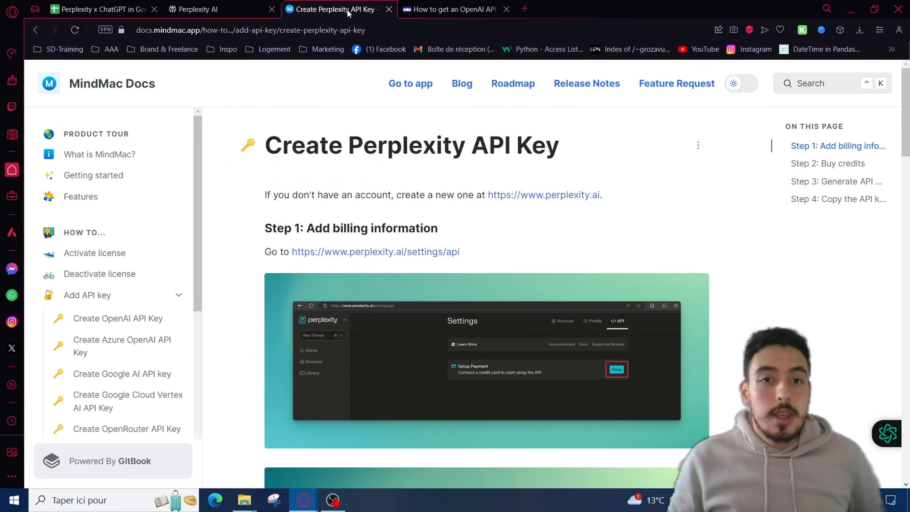
pyautogui.moveTo(345, 145); pyautogui.dragTo(590, 144)
pyautogui.click(462, 13)
pyautogui.scroll(15, 344, 235)
pyautogui.scroll(15, 360, 217)
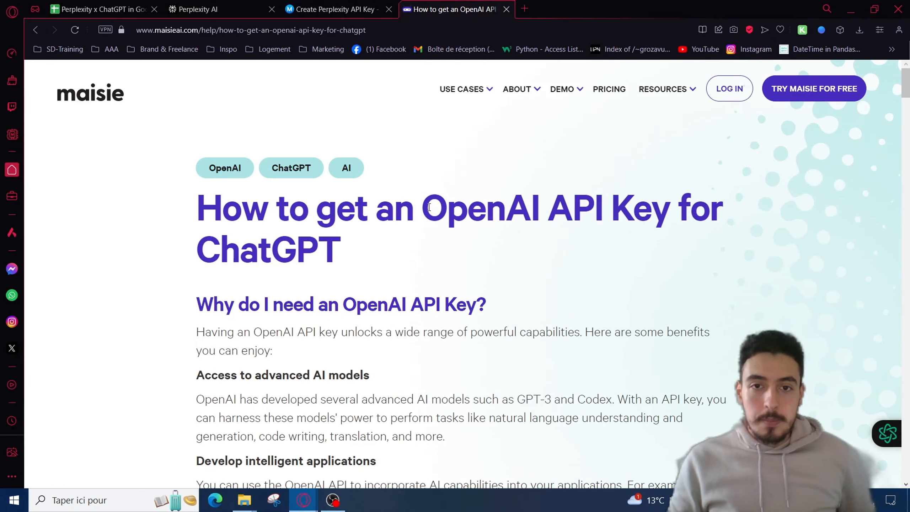
pyautogui.moveTo(428, 207); pyautogui.dragTo(671, 215)
pyautogui.click(662, 221)
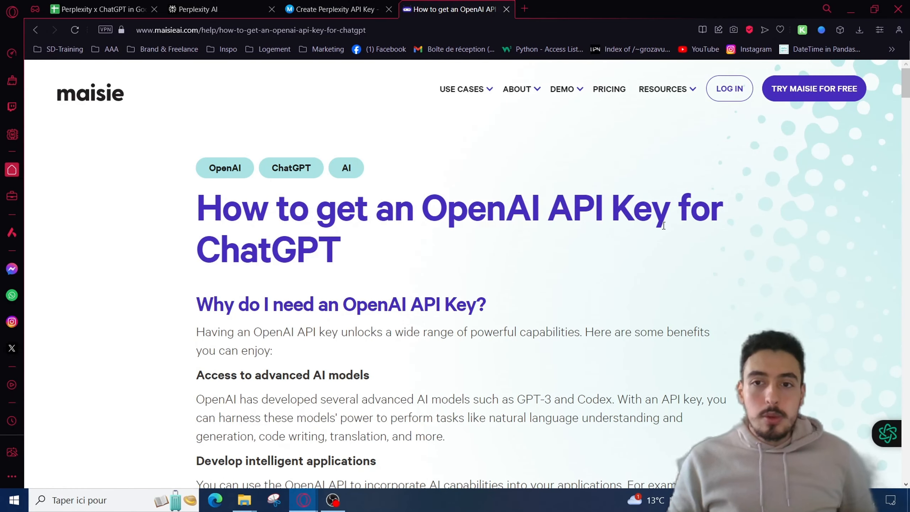
# - Review the Perplexity API key guide from adding billing information to copying the key, and view the OpenAI API key guide
pyautogui.click(310, 9)
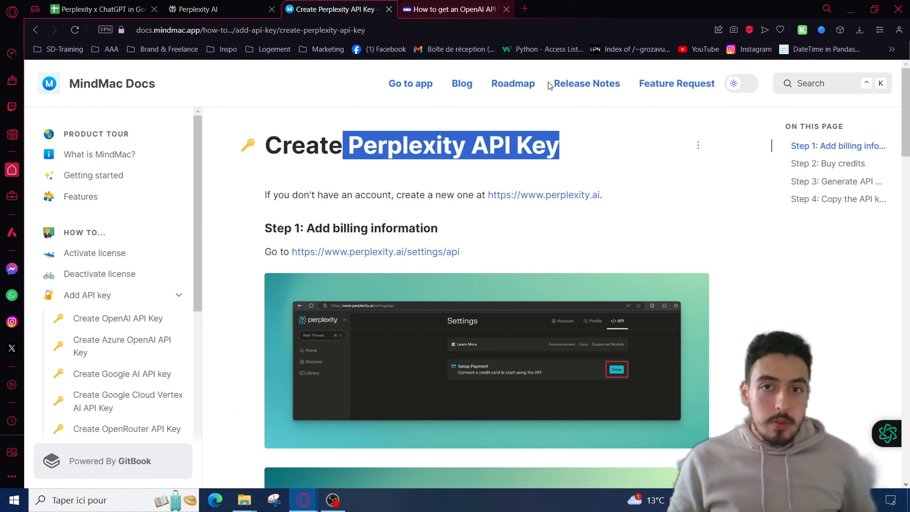
pyautogui.scroll(-20, 434, 261)
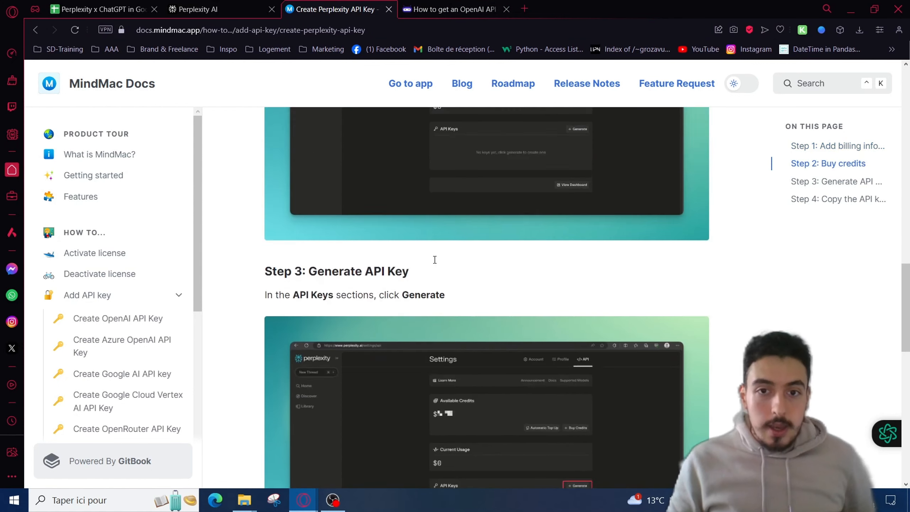
pyautogui.scroll(-10, 502, 325)
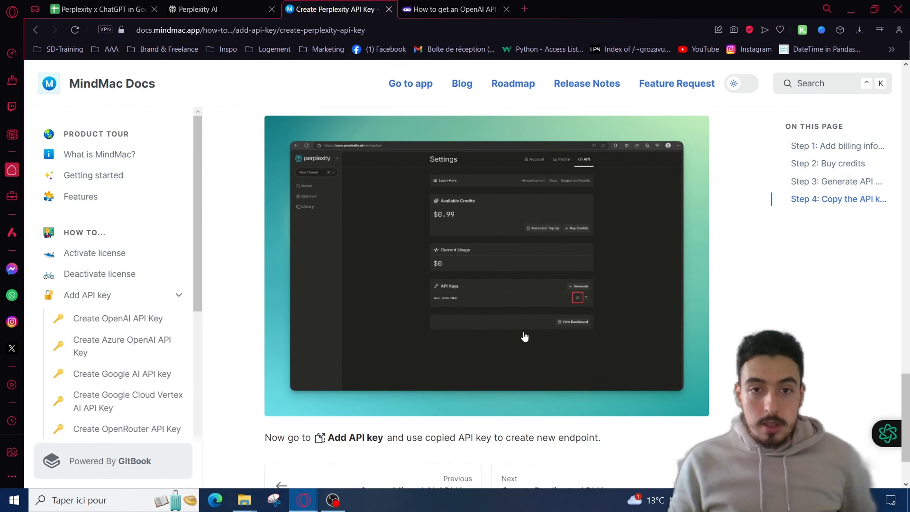
pyautogui.scroll(14, 501, 326)
pyautogui.scroll(18, 502, 325)
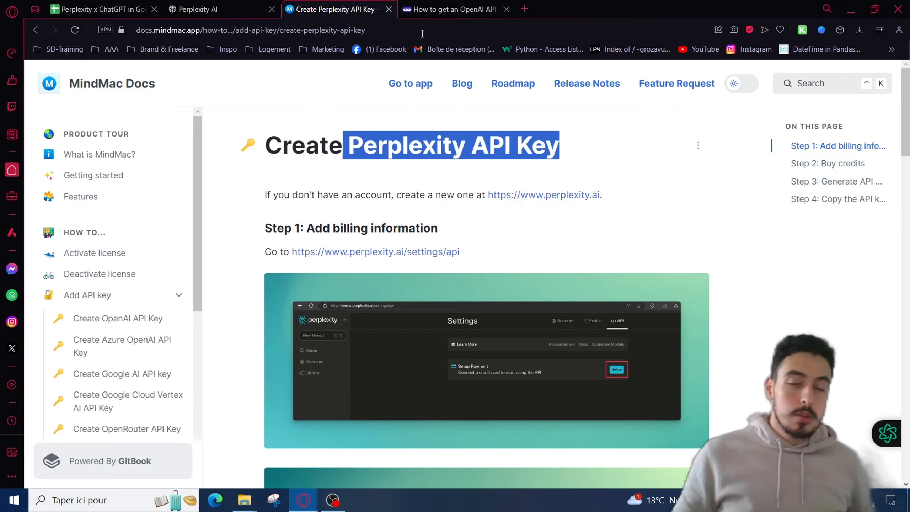
pyautogui.click(424, 11)
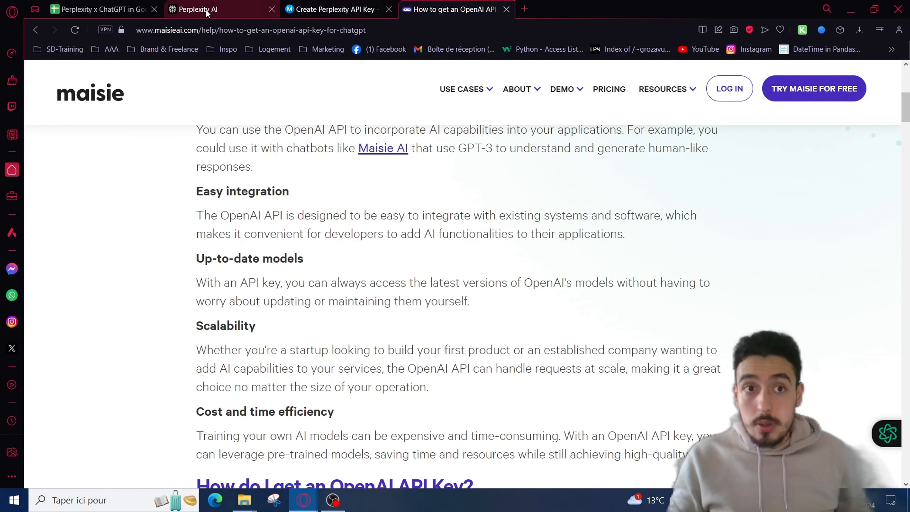
# - Return to the Perplexity x ChatGPT spreadsheet and check the guide link cell on the Getting Started sheet
pyautogui.click(108, 12)
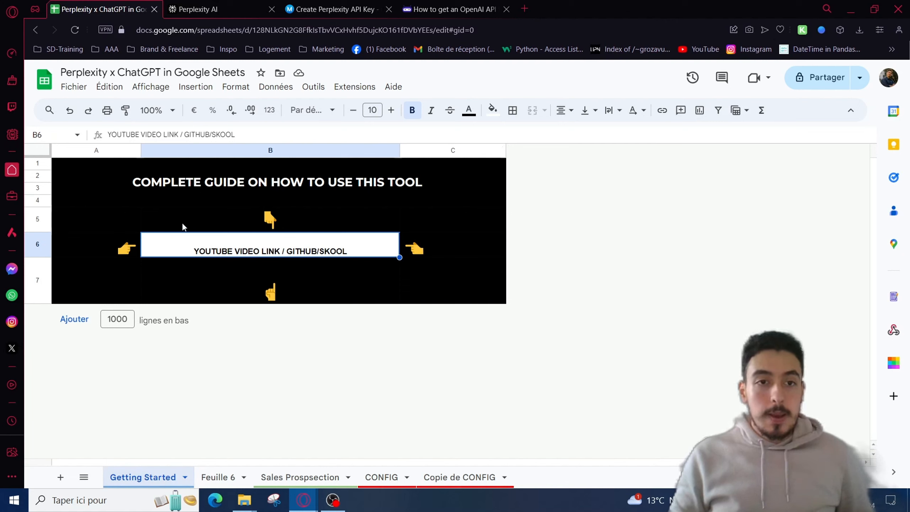
pyautogui.click(185, 196)
pyautogui.click(293, 237)
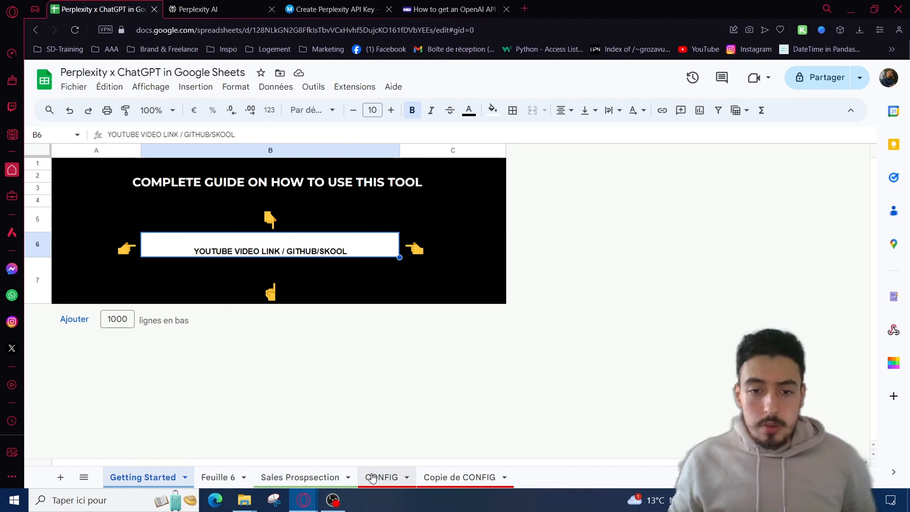
# - Examine the Perplexity and OpenAI API key cells B5 and B6 on the Copie de CONFIG sheet
pyautogui.click(474, 477)
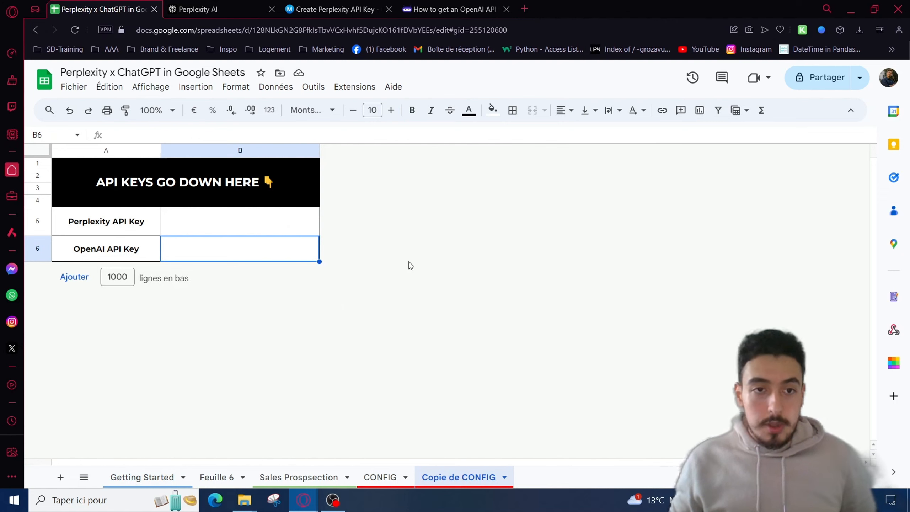
pyautogui.click(274, 234)
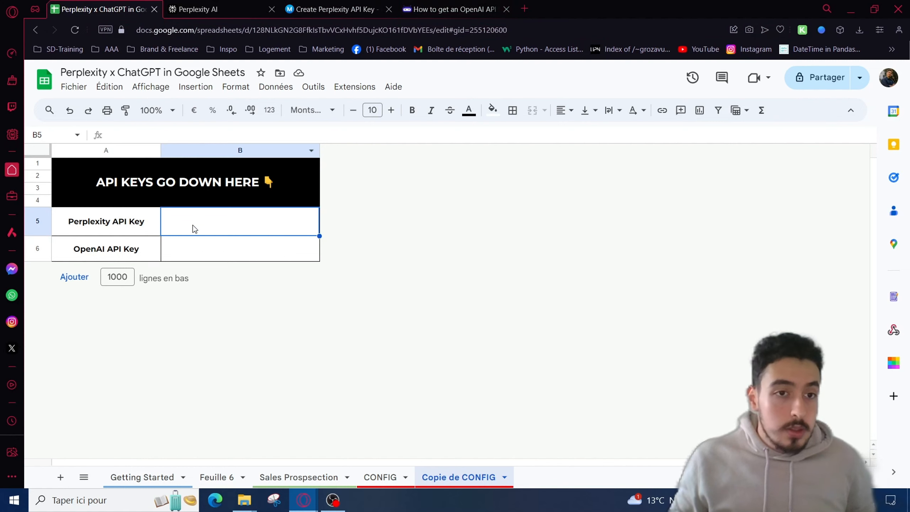
pyautogui.click(239, 256)
pyautogui.click(240, 223)
pyautogui.click(238, 252)
pyautogui.click(242, 233)
pyautogui.click(243, 246)
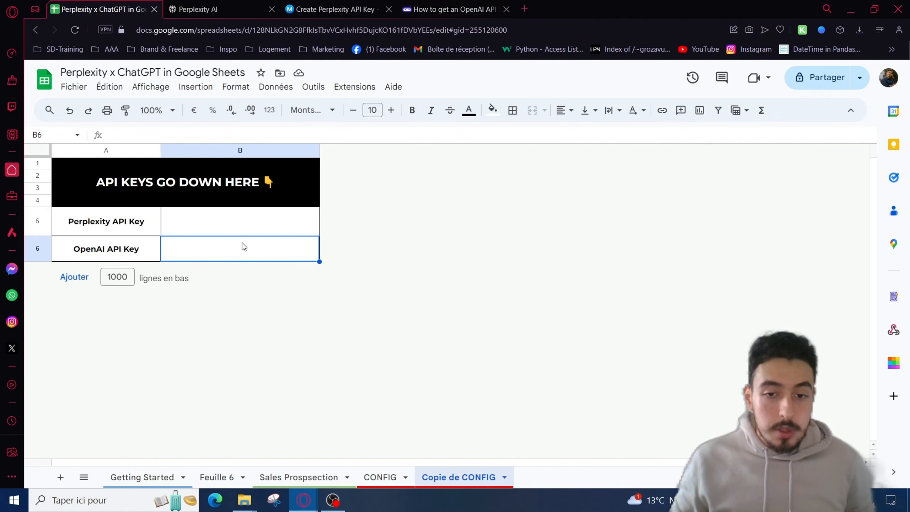
# - Inspect the CHATGPT and GPT4 summary formulas in cells A3 and A5 of Feuille 6, enlarging the formula bar
pyautogui.click(269, 477)
pyautogui.click(217, 477)
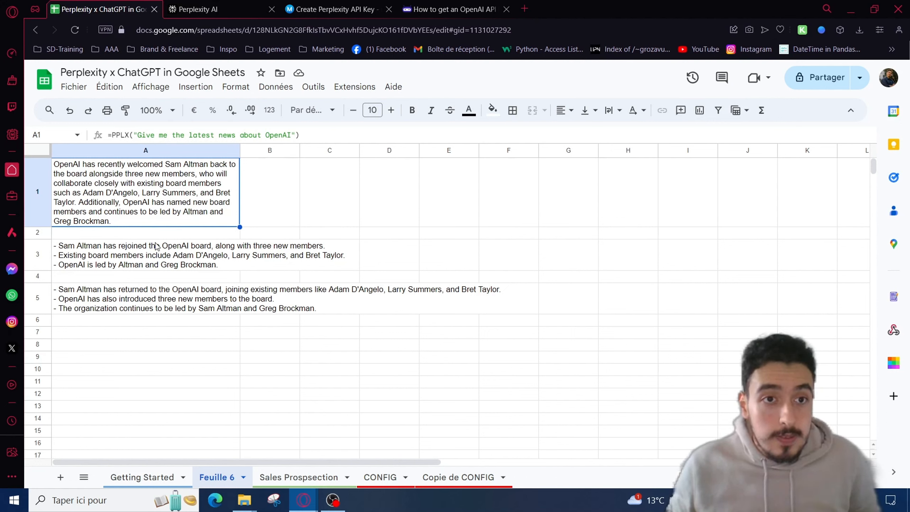
pyautogui.click(111, 263)
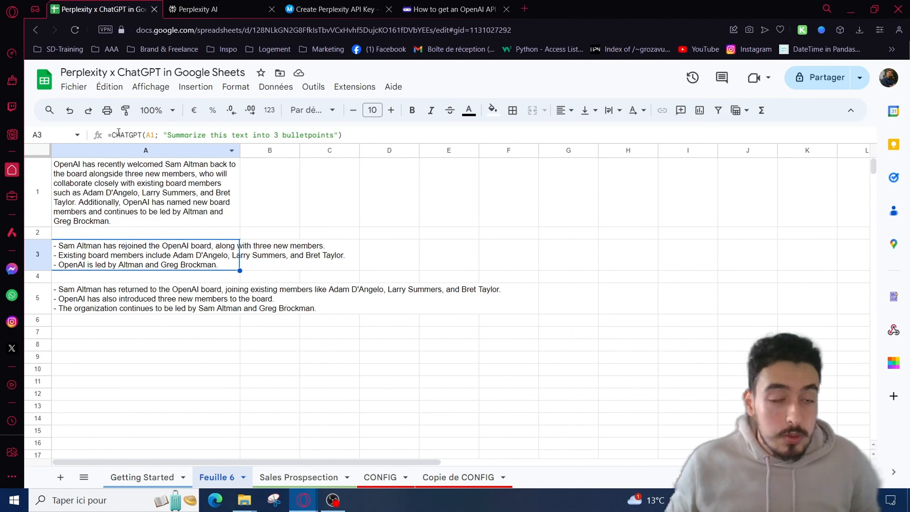
pyautogui.moveTo(107, 143); pyautogui.dragTo(107, 168)
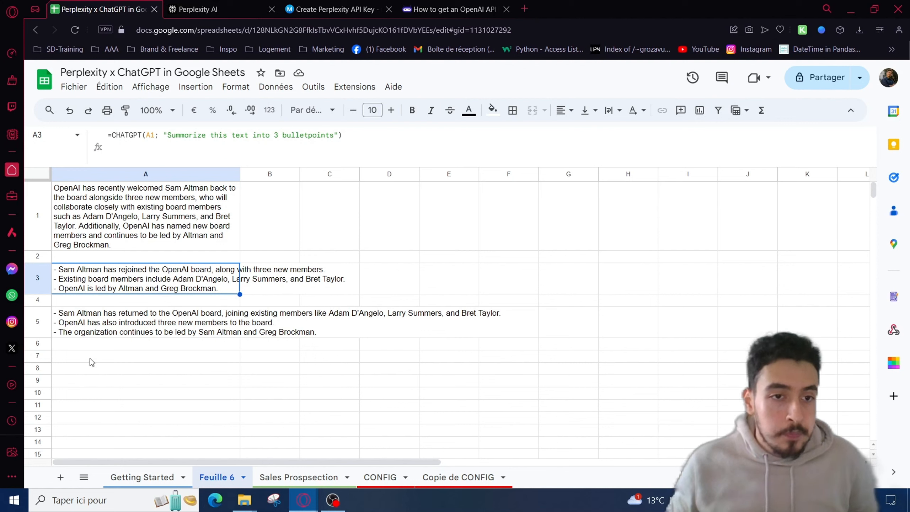
pyautogui.click(85, 335)
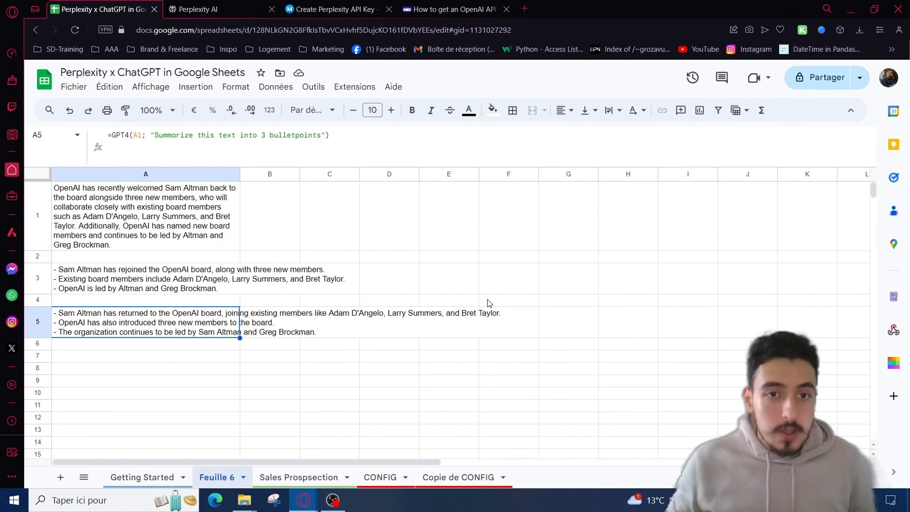
# - Begin a PPLX formula in cell C1 with the prompt "Give me 1 fun fact about bananas", expanding the function's help details
pyautogui.doubleClick(336, 233)
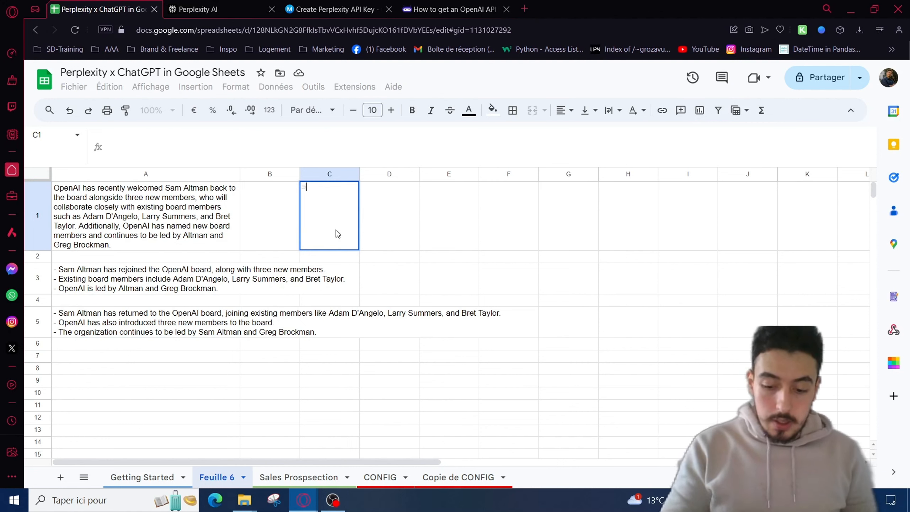
pyautogui.write('=PPLX')
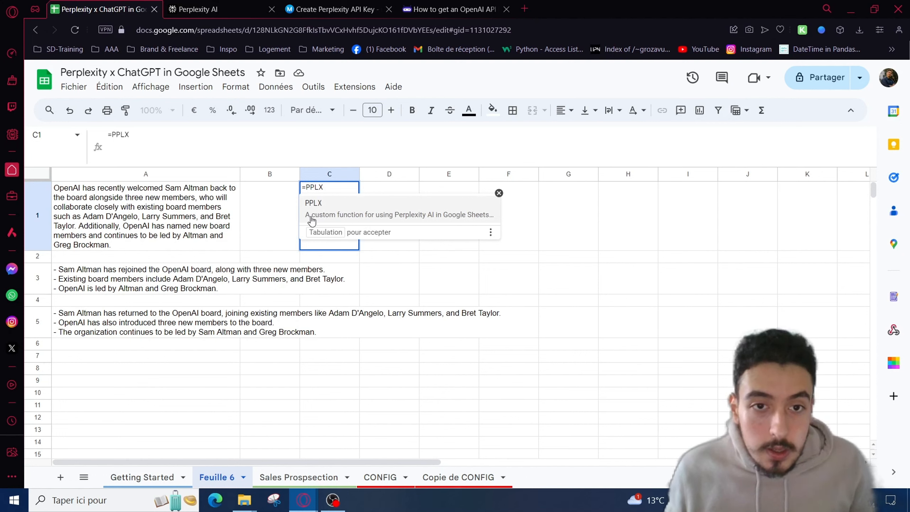
pyautogui.click(403, 211)
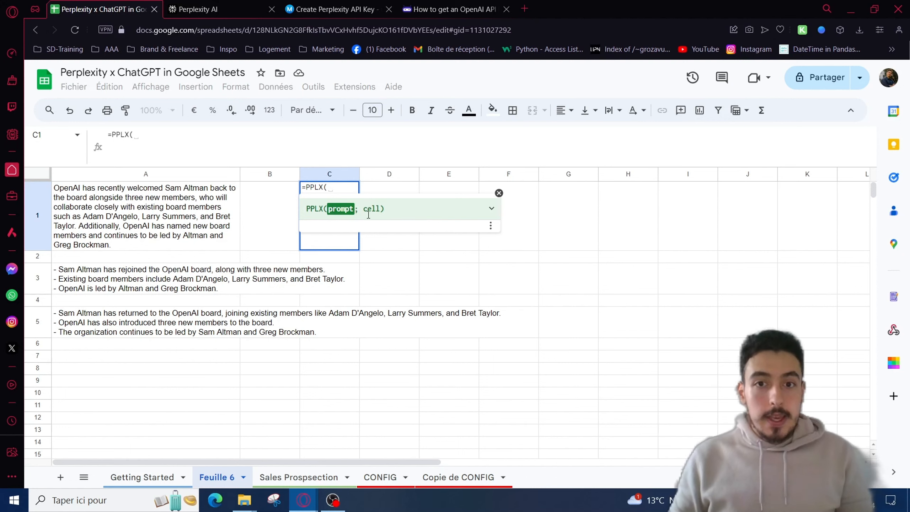
pyautogui.click(492, 210)
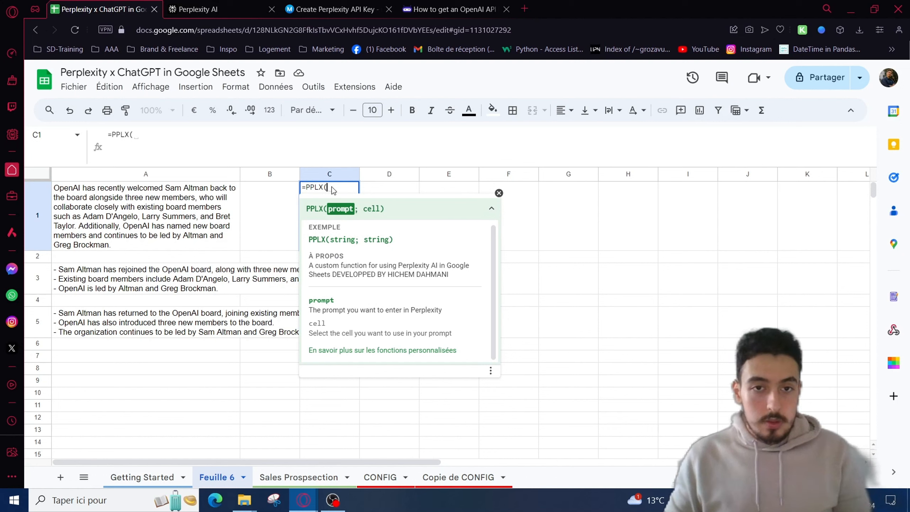
pyautogui.write('"Give ')
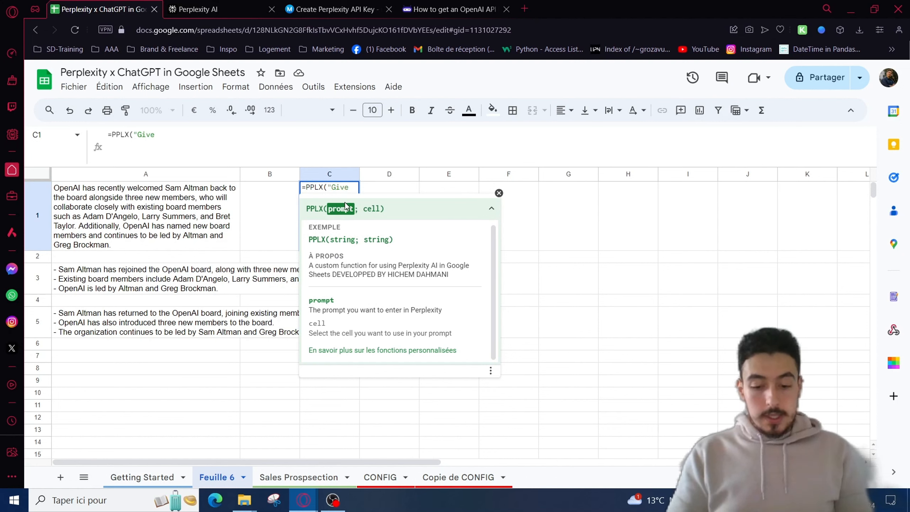
pyautogui.write('me')
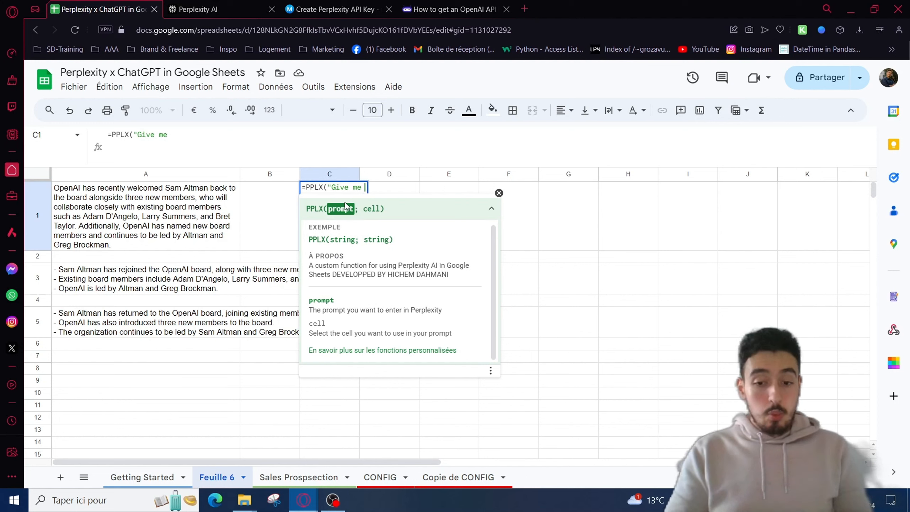
pyautogui.write(' 1 fun fact about bananas"')
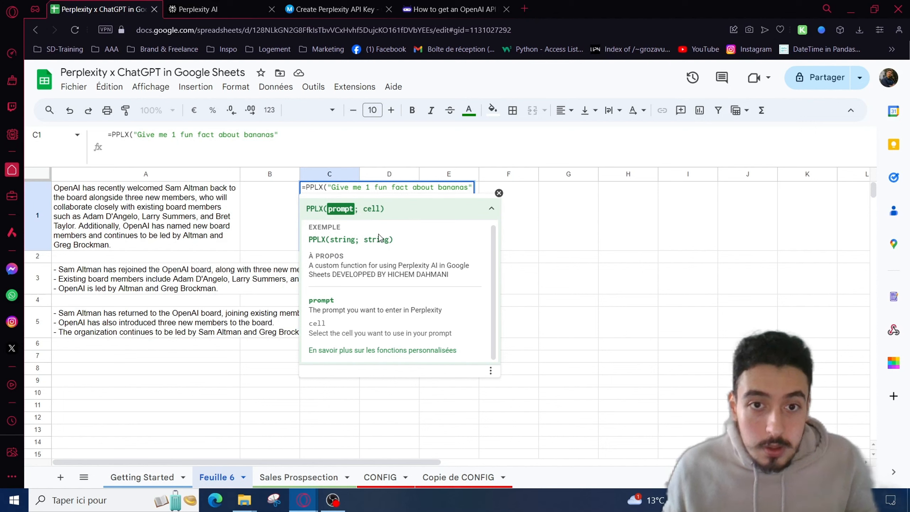
pyautogui.write('; ')
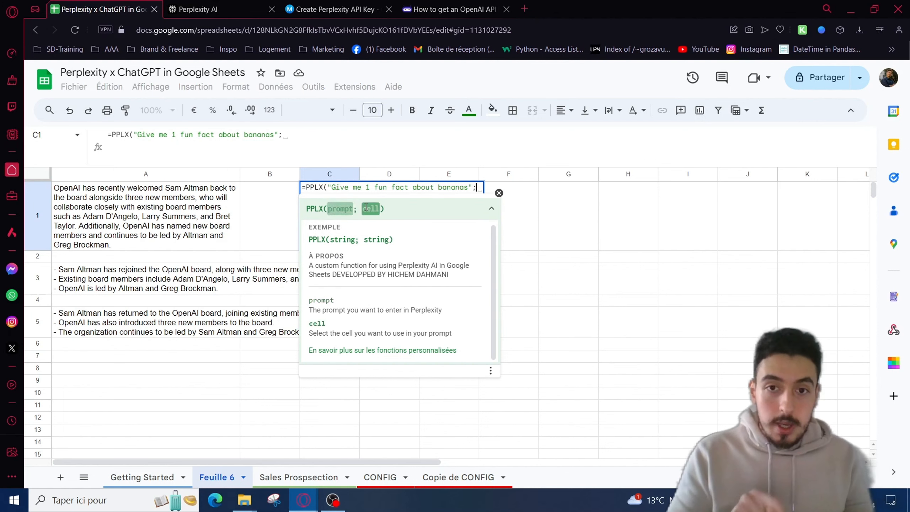
pyautogui.write('A')
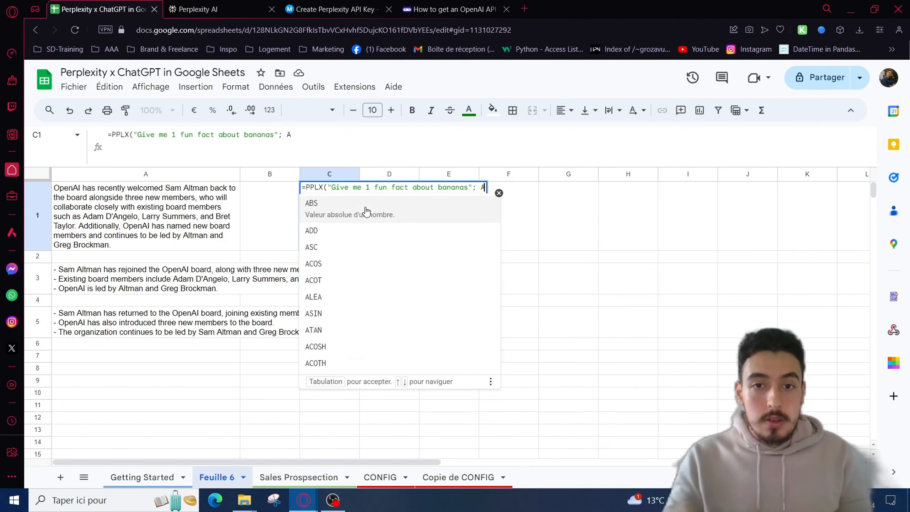
pyautogui.write('1')
pyautogui.press('BackSpace')
pyautogui.press('BackSpace')
pyautogui.press('BackSpace')
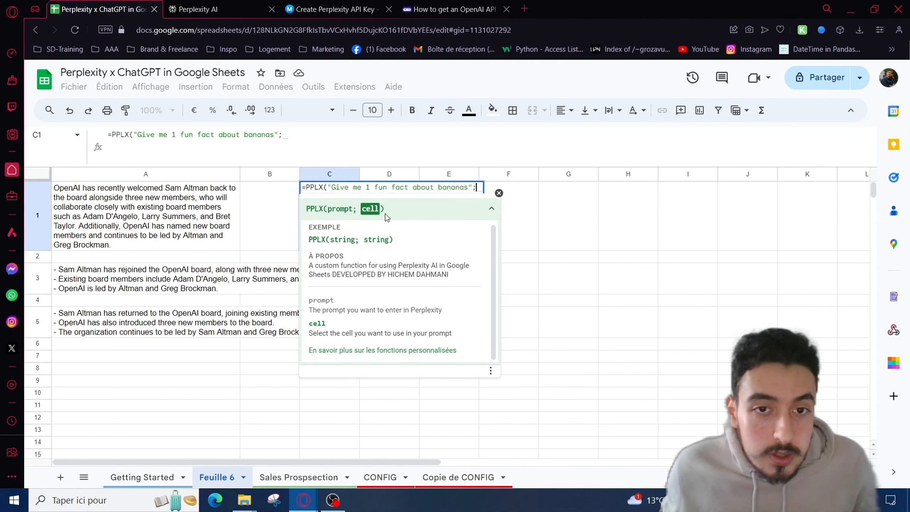
pyautogui.moveTo(357, 211); pyautogui.dragTo(354, 210)
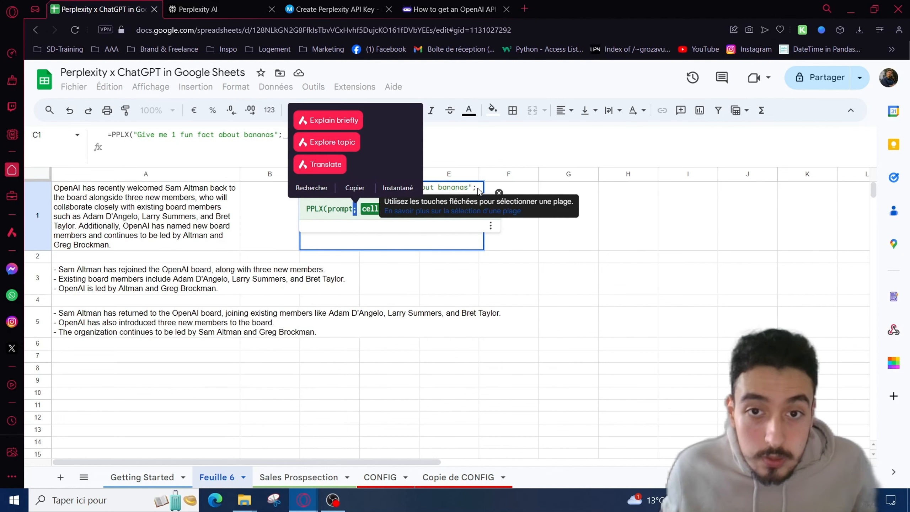
pyautogui.click(479, 194)
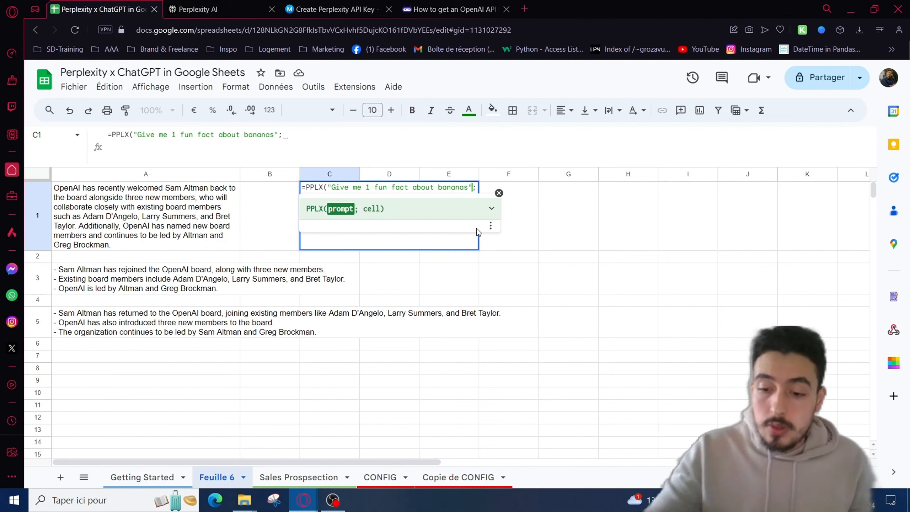
pyautogui.press('Right')
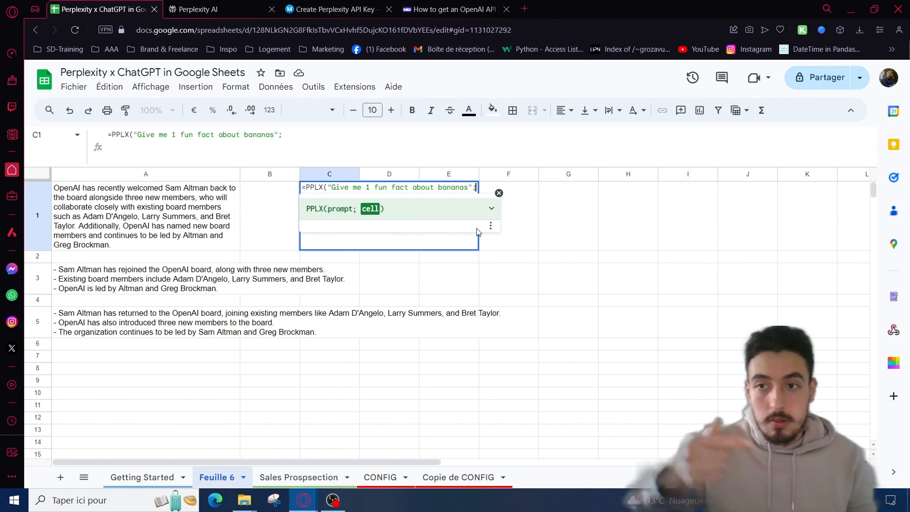
pyautogui.press('BackSpace')
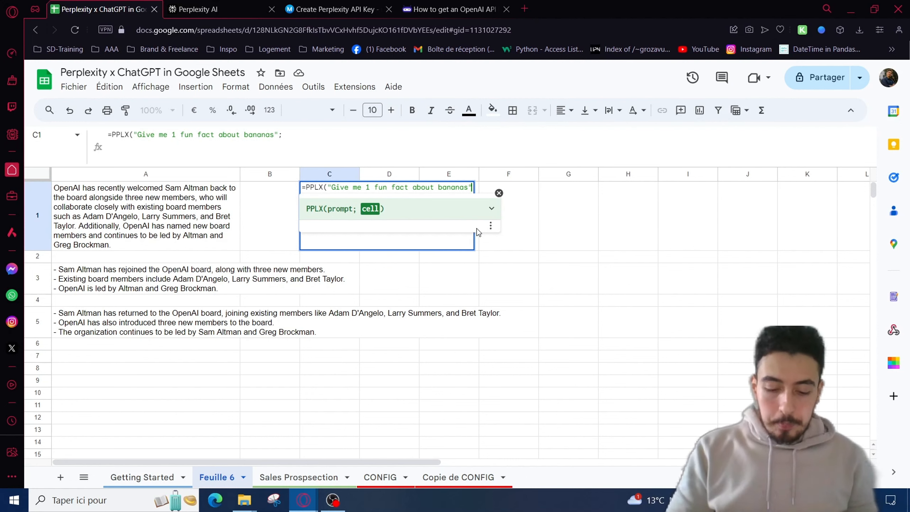
pyautogui.write(',')
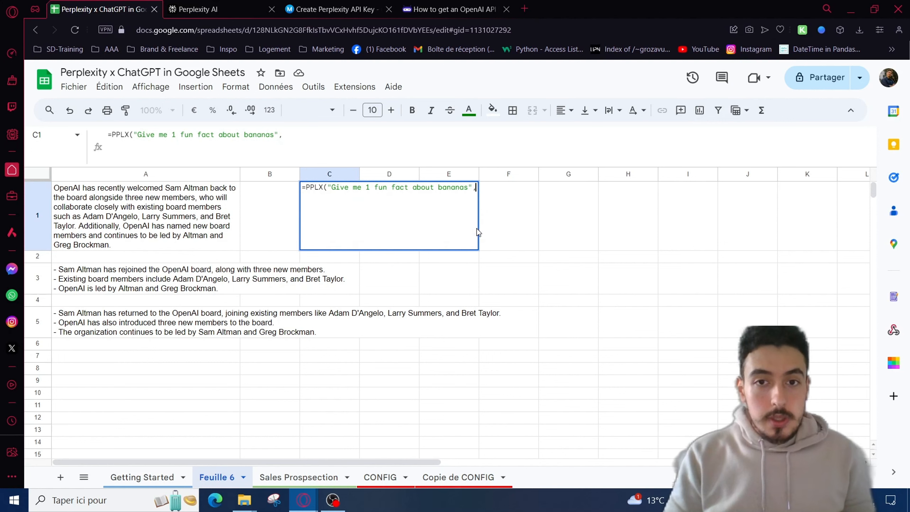
pyautogui.press('BackSpace')
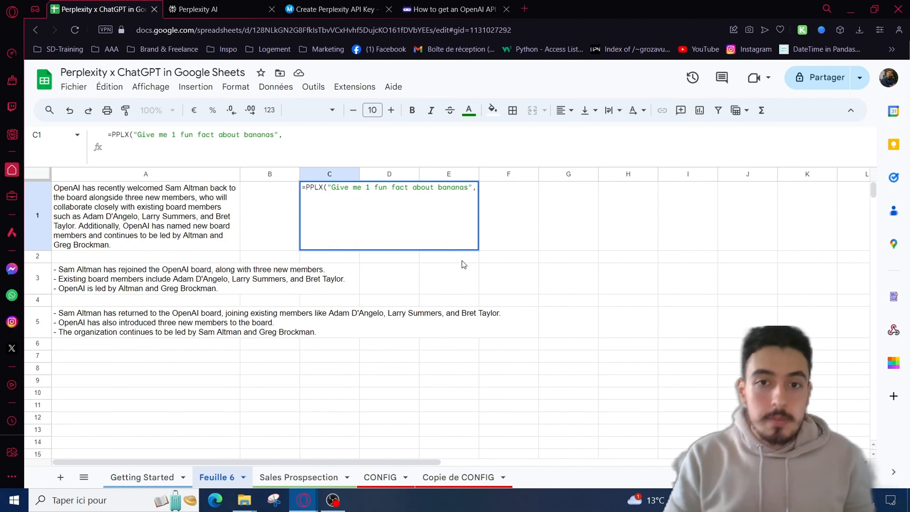
# - Complete and commit the PPLX formula in C1 with the prompt as its only argument, and reselect the cell
pyautogui.write(')')
pyautogui.press('Return')
pyautogui.press('Up')
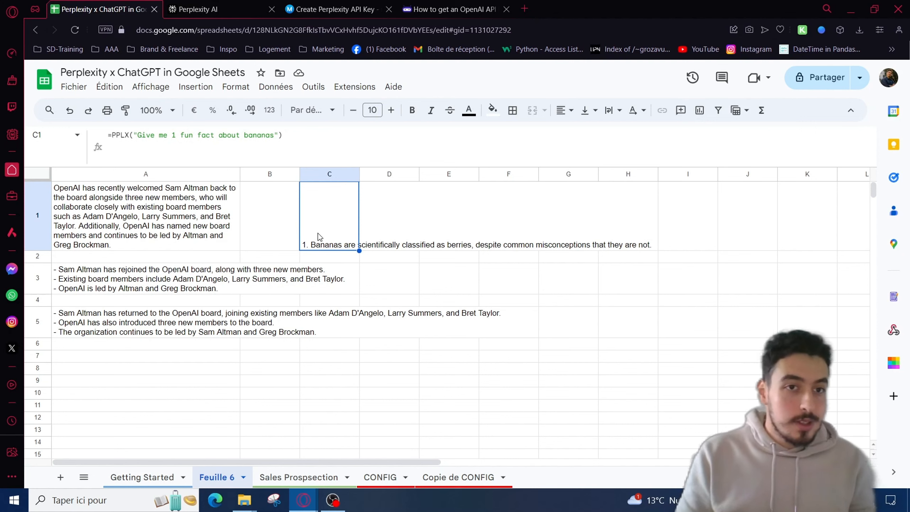
# - Clear the PPLX banana formula from cell C1 and select the CHATGPT summary in A3
pyautogui.press('Delete')
pyautogui.click(158, 285)
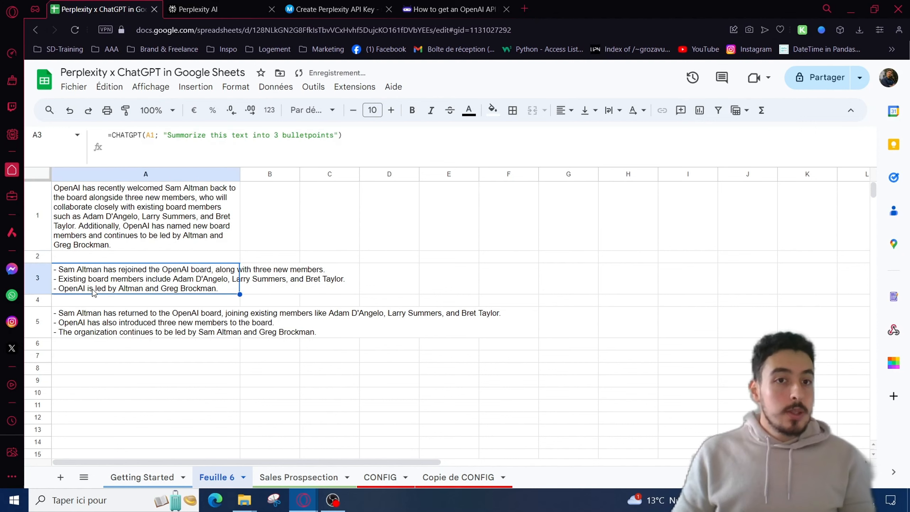
# - Begin a CHATGPT formula in cell D1 and read through the function's expanded help details
pyautogui.doubleClick(391, 215)
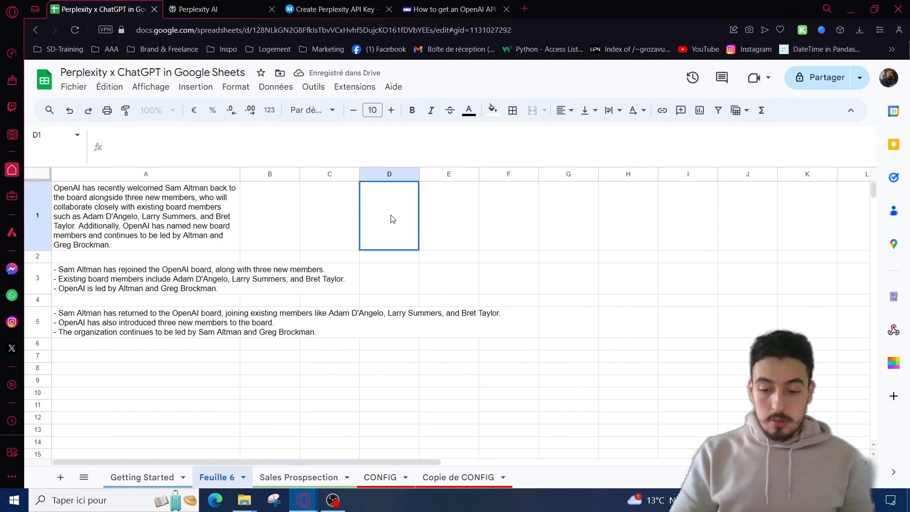
pyautogui.write('=CHATGPT')
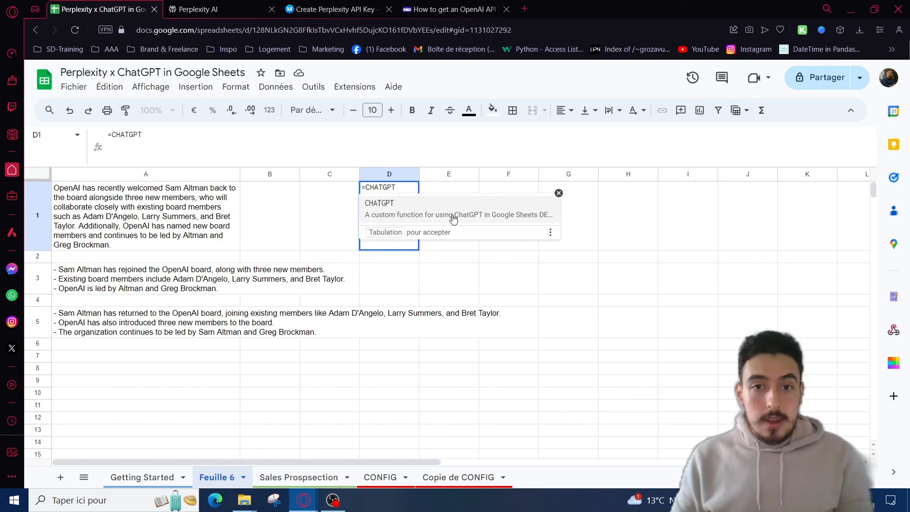
pyautogui.write('(')
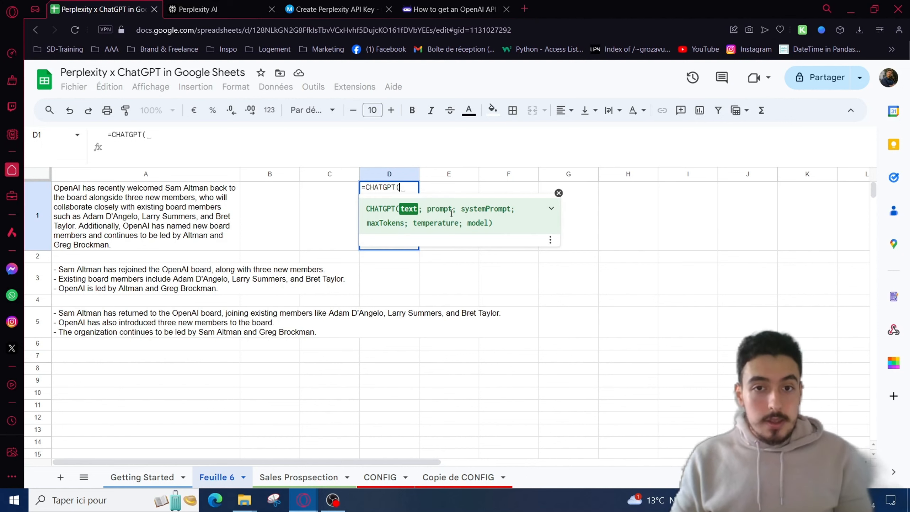
pyautogui.click(551, 208)
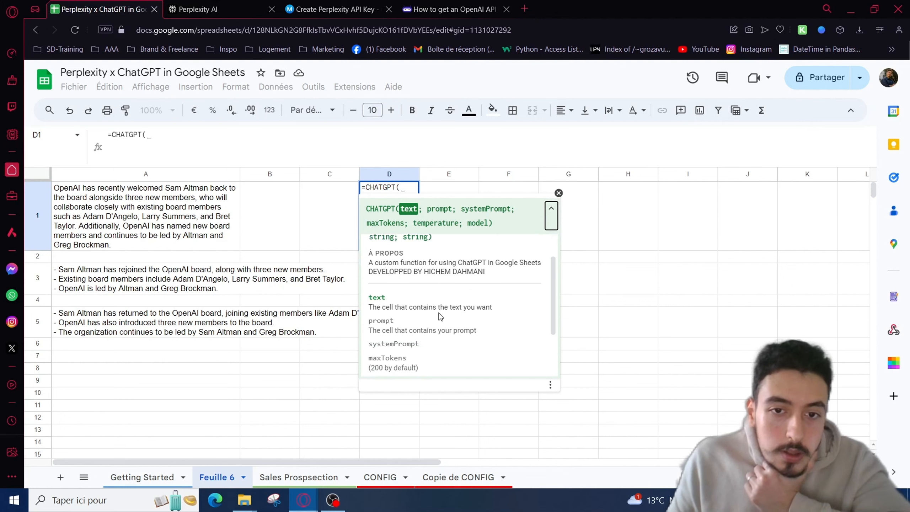
pyautogui.scroll(-3, 422, 313)
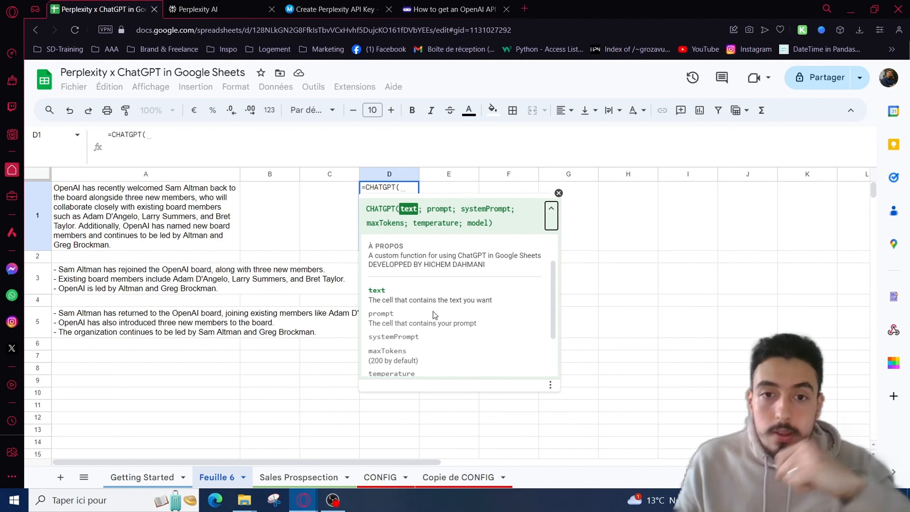
pyautogui.scroll(-2, 434, 319)
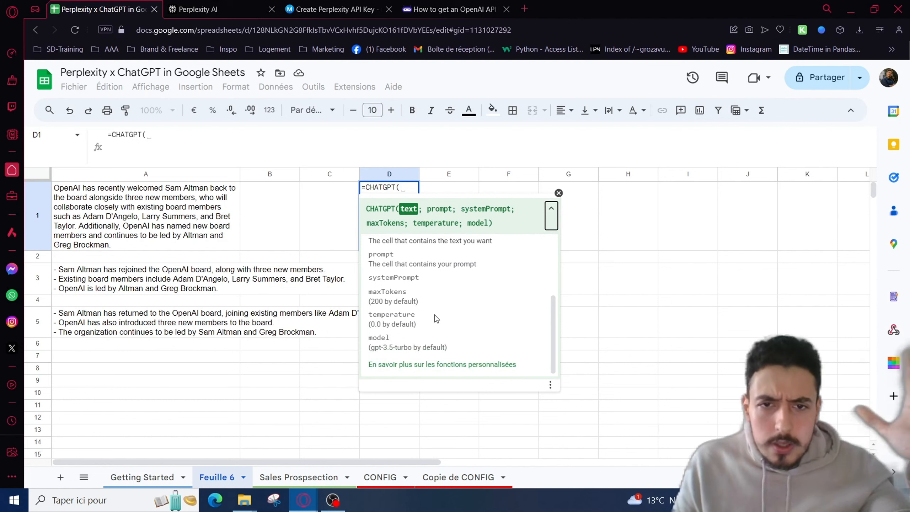
pyautogui.scroll(2, 435, 315)
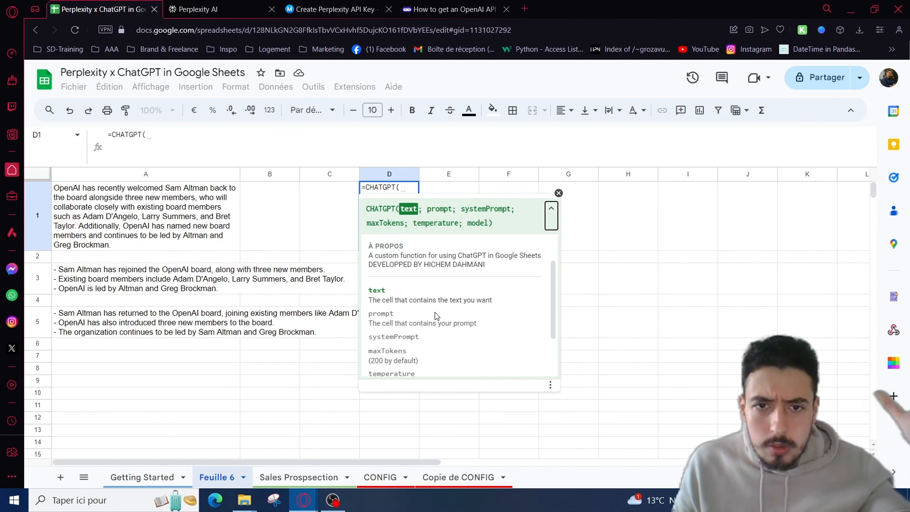
# - Try the quoted placeholder "adsqgdqs" and a reference to A1 as the CHATGPT text argument in D1, removing each again
pyautogui.click(410, 210)
pyautogui.click(415, 208)
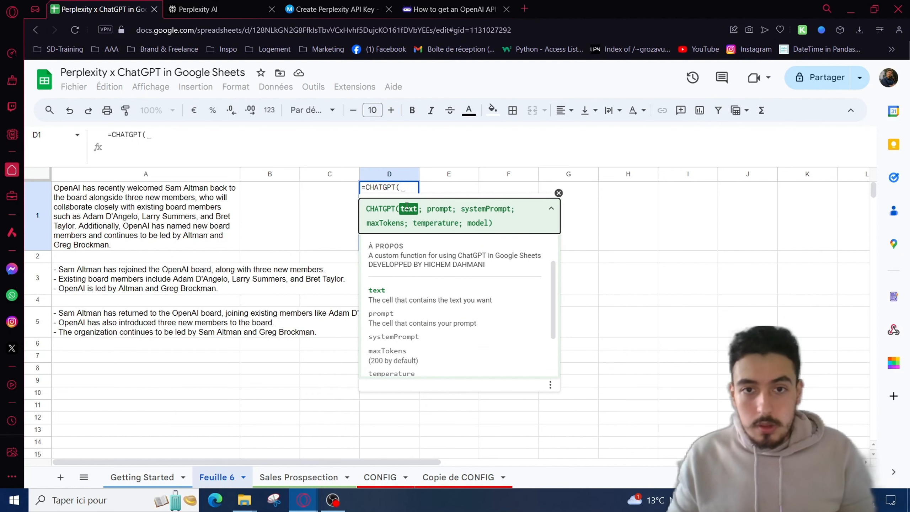
pyautogui.write('"adsqgdqs"')
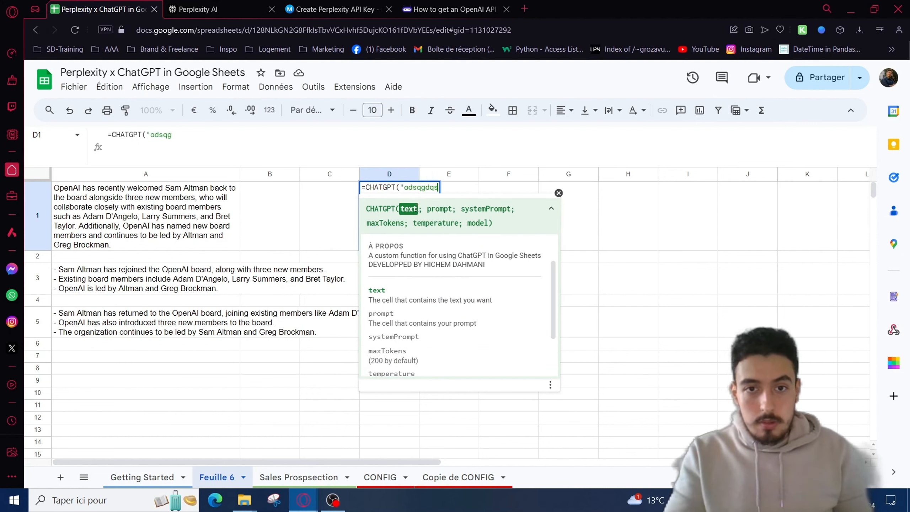
pyautogui.press('BackSpace')
pyautogui.press('BackSpace')
pyautogui.press('BackSpace')
pyautogui.press('BackSpace')
pyautogui.press('BackSpace')
pyautogui.press('BackSpace')
pyautogui.press('BackSpace')
pyautogui.press('BackSpace')
pyautogui.press('BackSpace')
pyautogui.press('BackSpace')
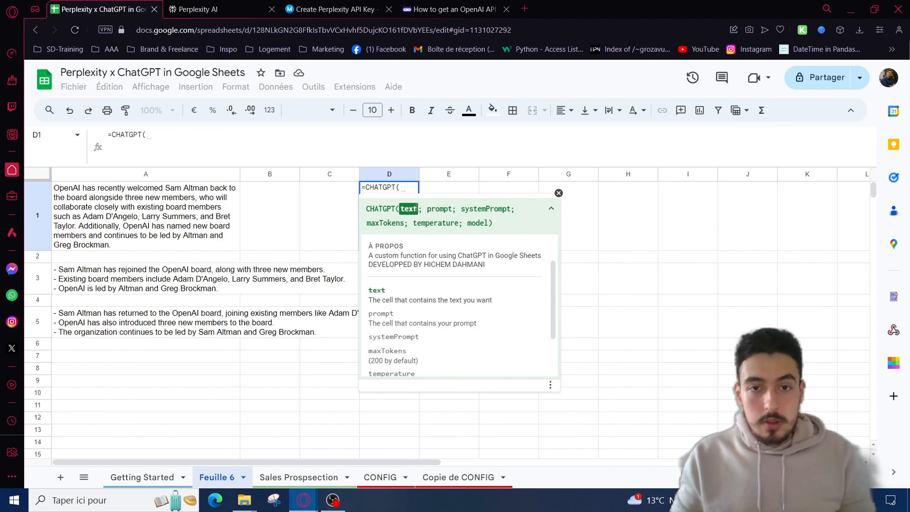
pyautogui.write('A1')
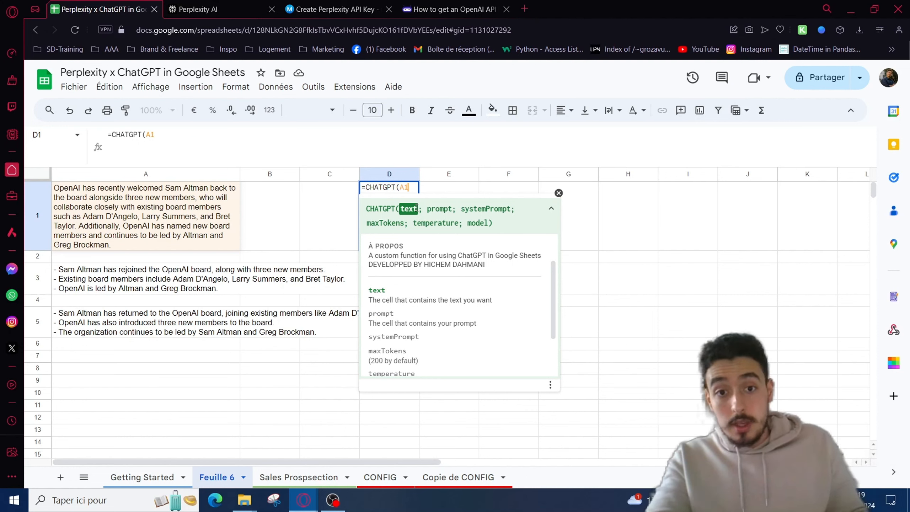
pyautogui.press('BackSpace')
pyautogui.press('BackSpace')
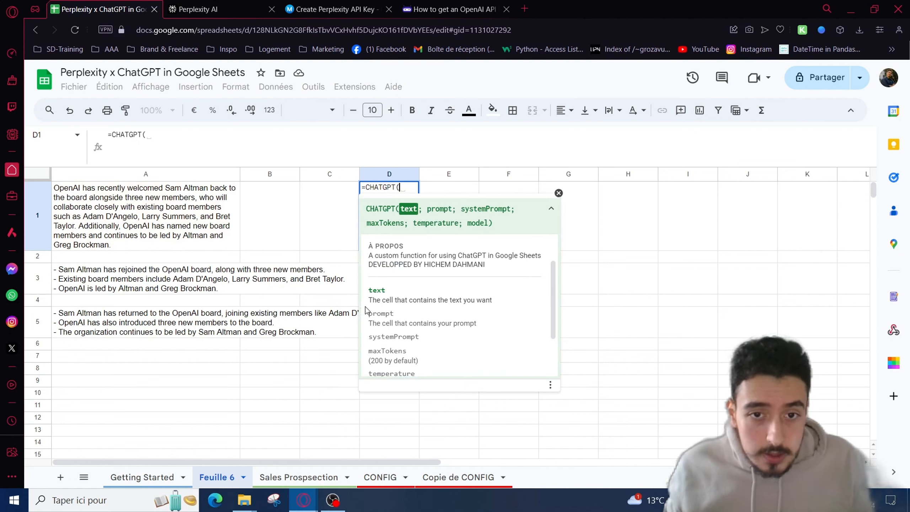
# - Examine the CHATGPT help descriptions for text and prompt and the defaults of maxTokens, temperature and model
pyautogui.moveTo(368, 301); pyautogui.dragTo(506, 314)
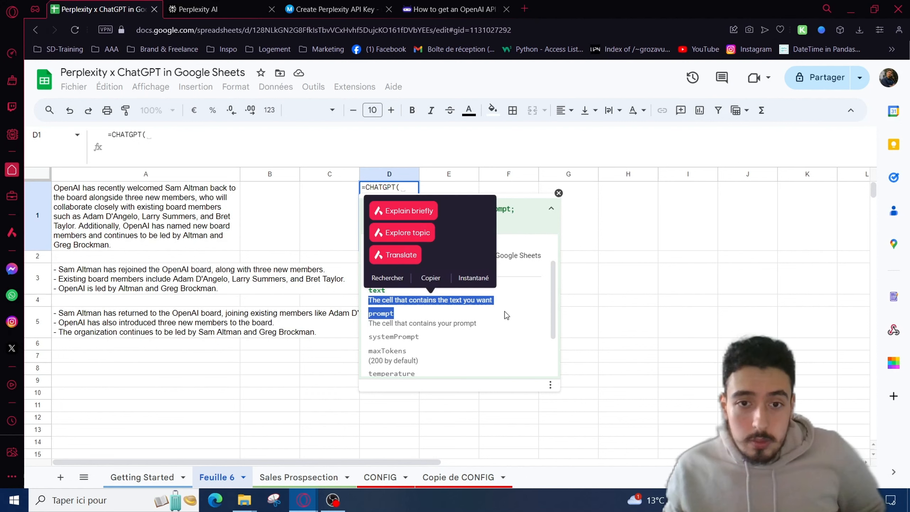
pyautogui.click(476, 328)
pyautogui.moveTo(368, 324); pyautogui.dragTo(491, 330)
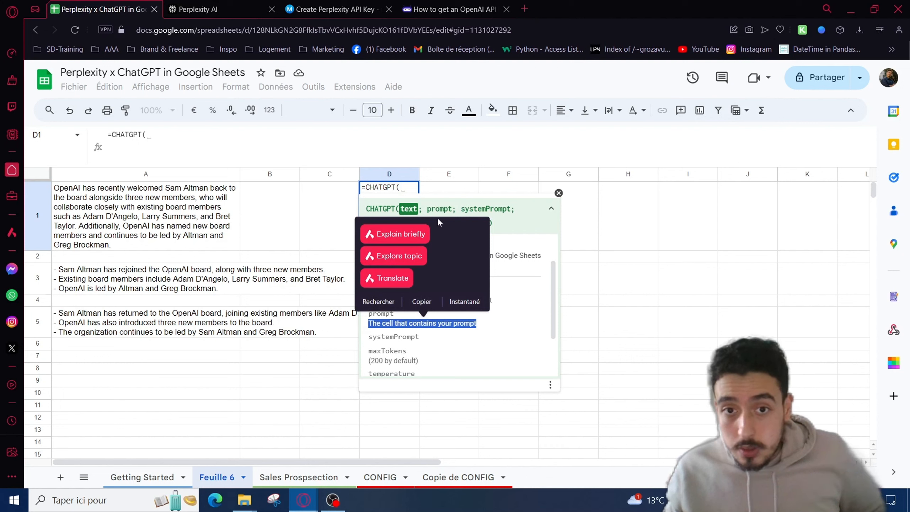
pyautogui.click(496, 356)
pyautogui.scroll(-2, 429, 316)
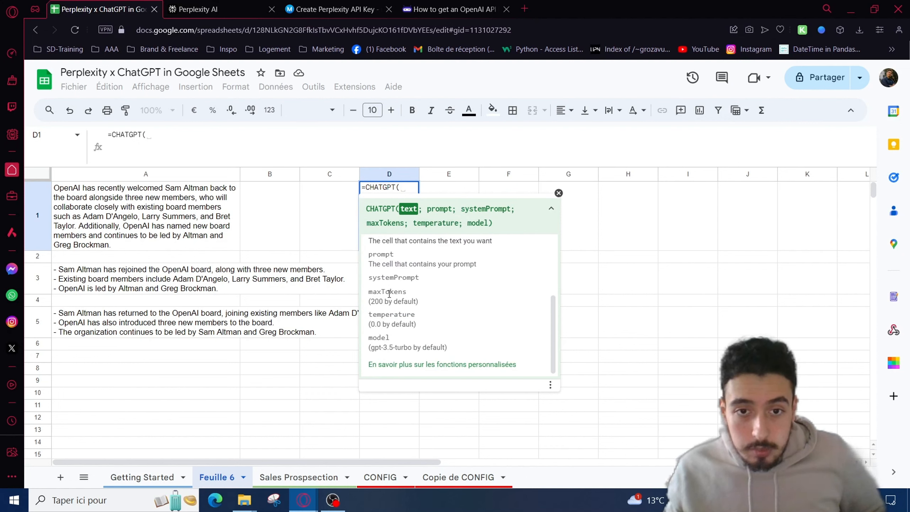
pyautogui.moveTo(377, 302); pyautogui.dragTo(411, 302)
pyautogui.click(433, 301)
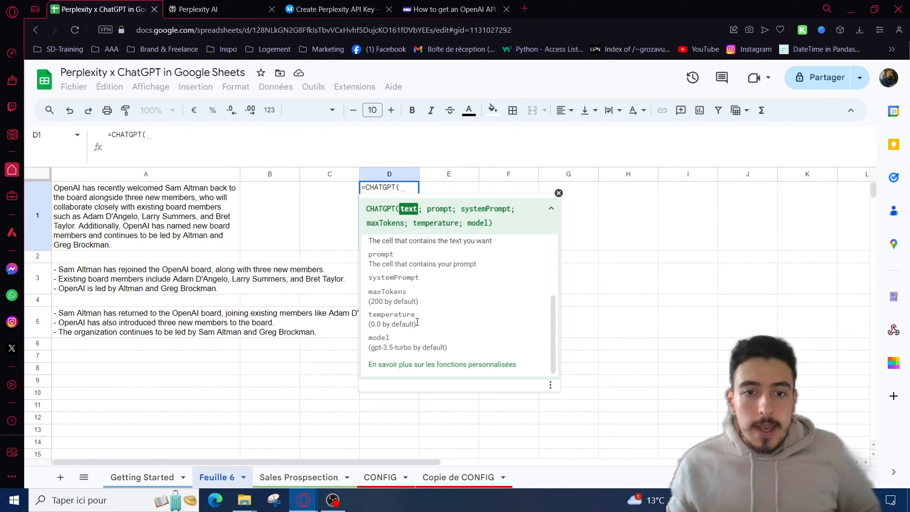
pyautogui.moveTo(416, 324); pyautogui.dragTo(367, 325)
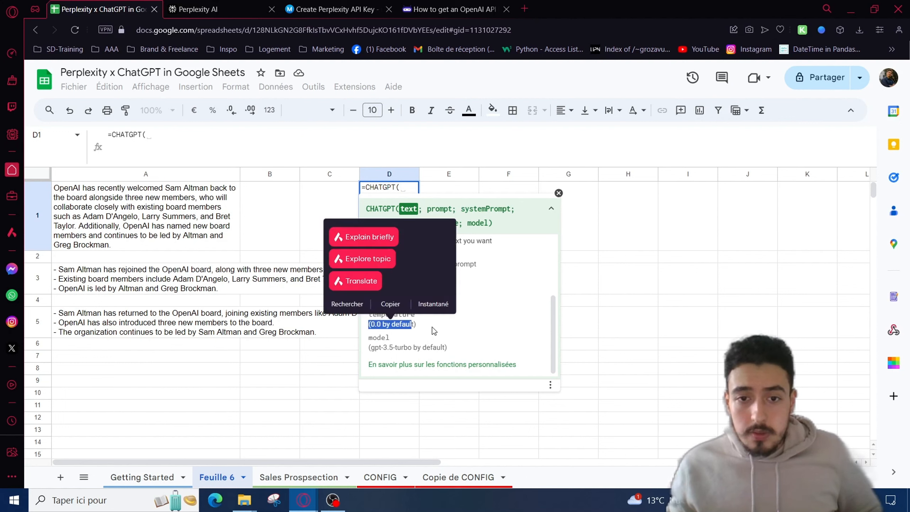
pyautogui.click(424, 339)
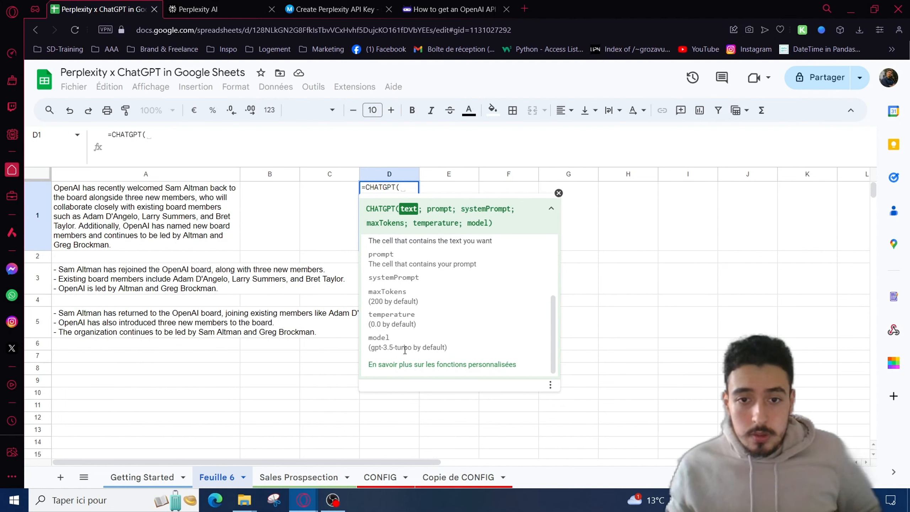
pyautogui.moveTo(409, 347); pyautogui.dragTo(372, 346)
pyautogui.click(500, 296)
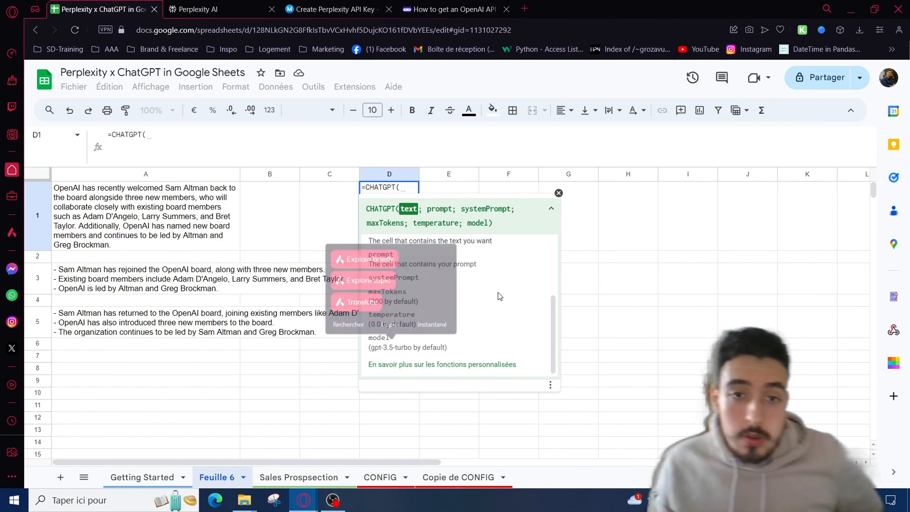
# - Close the function help, abandon the CHATGPT formula and clear cell D1
pyautogui.click(559, 193)
pyautogui.press('BackSpace')
pyautogui.press('Return')
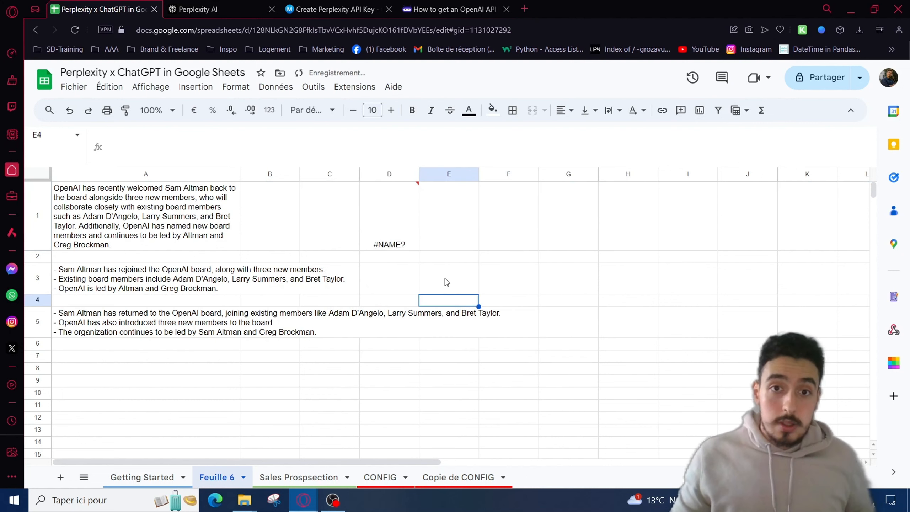
pyautogui.click(389, 210)
# - Compare the CHATGPT summary formula in A3 with the GPT4 formula in A5
pyautogui.click(121, 283)
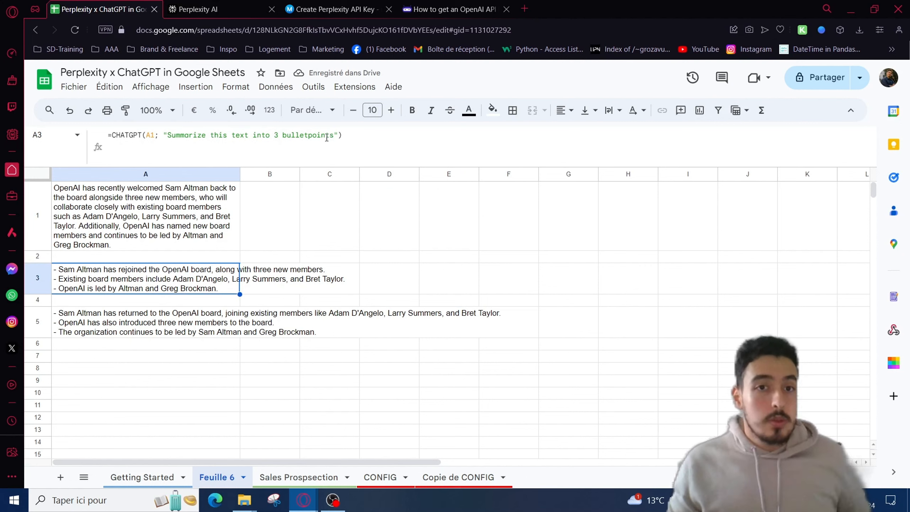
pyautogui.click(122, 332)
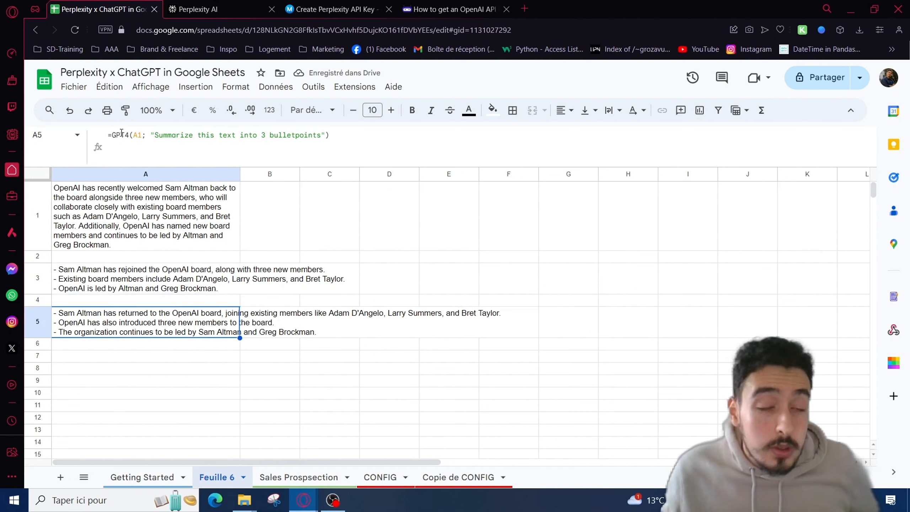
# - Begin a GPT4 formula in cell E1 and read its arguments and default model in the function's help
pyautogui.click(429, 227)
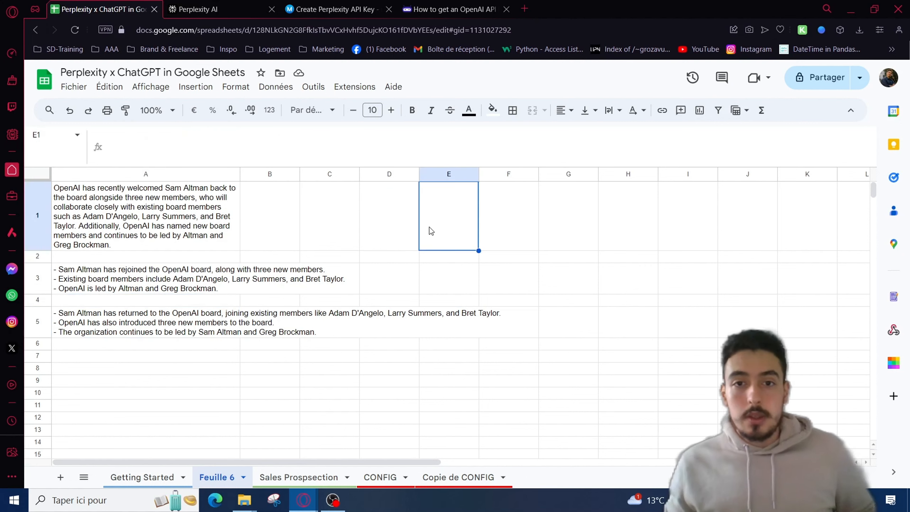
pyautogui.write('=GPT("')
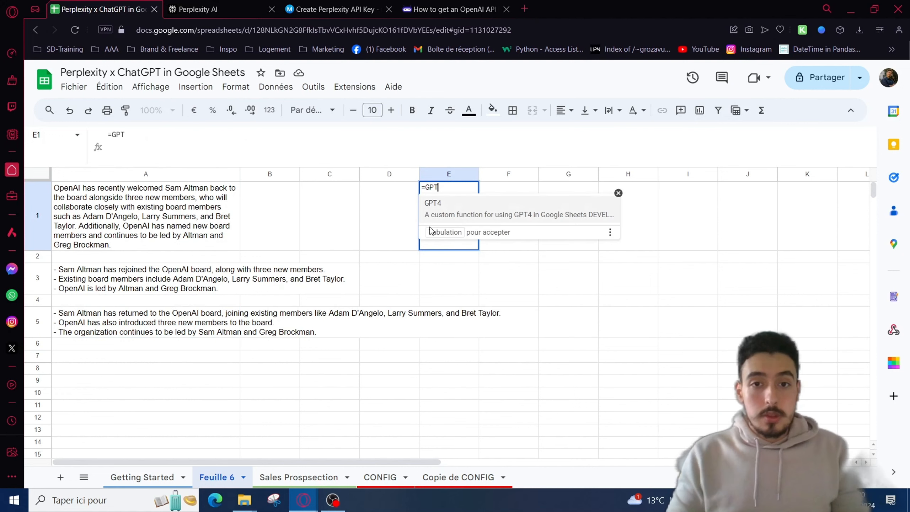
pyautogui.press('BackSpace')
pyautogui.press('BackSpace')
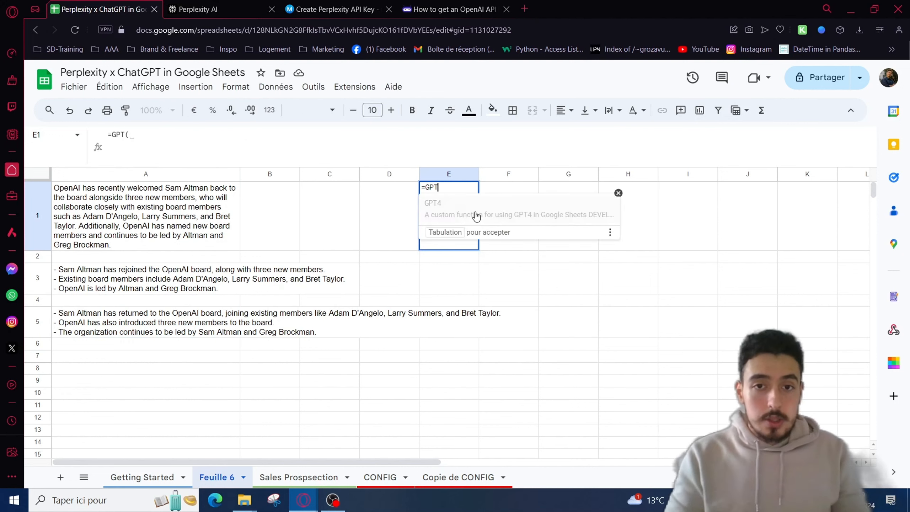
pyautogui.write('4("')
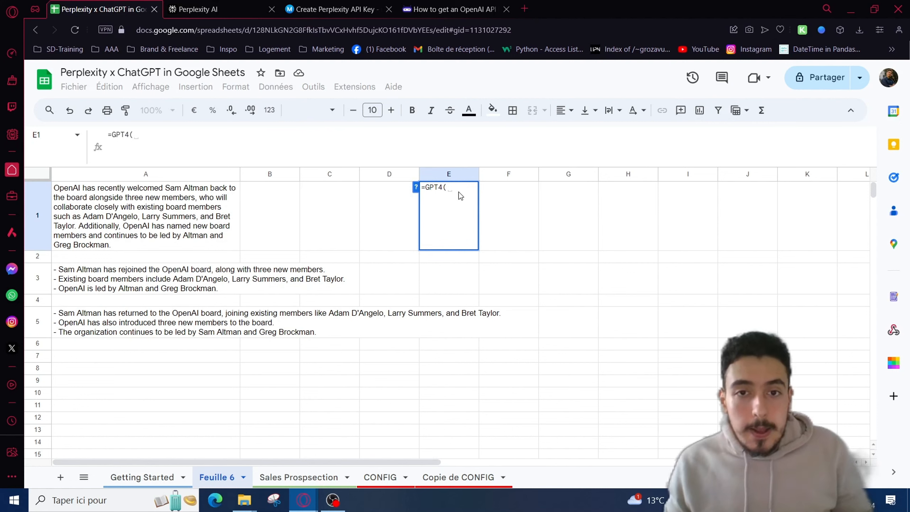
pyautogui.press('BackSpace')
pyautogui.press('BackSpace')
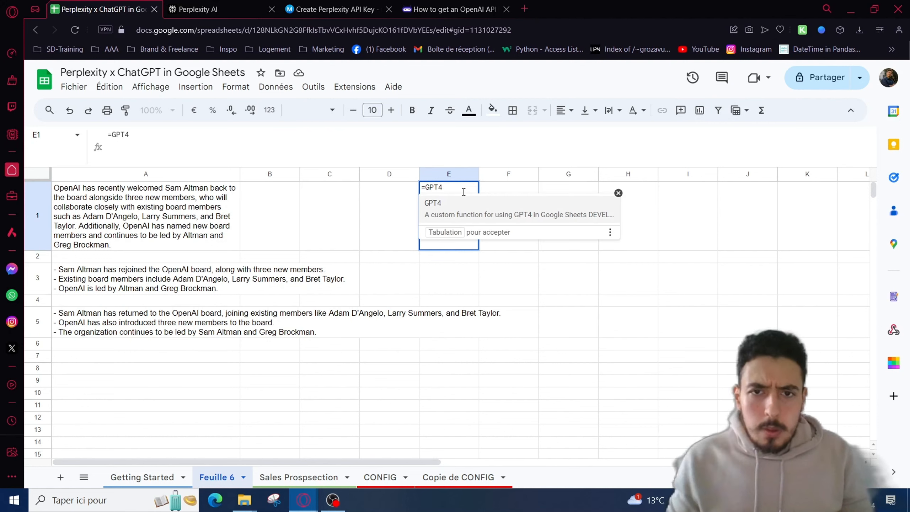
pyautogui.write('("')
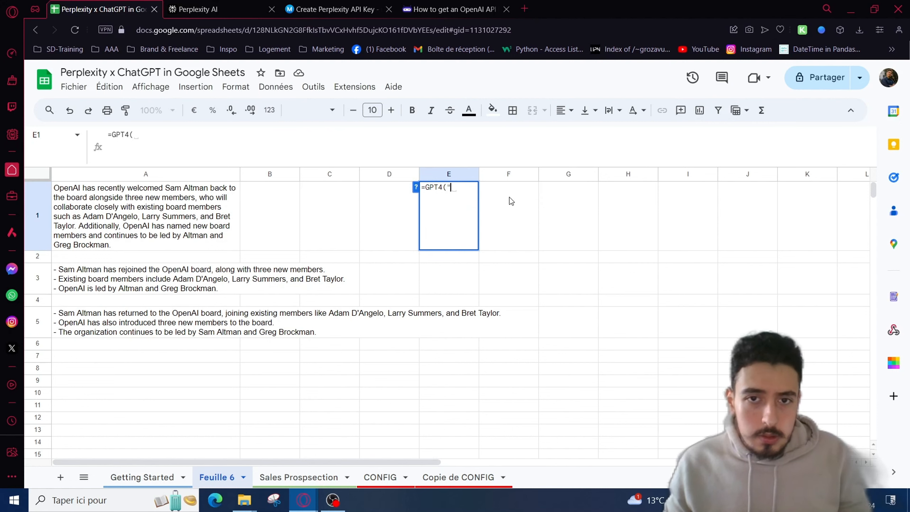
pyautogui.click(416, 187)
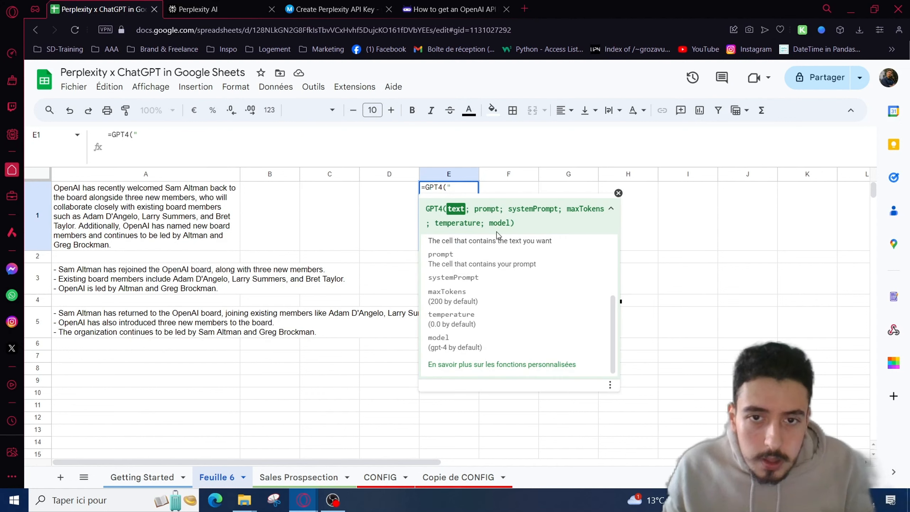
pyautogui.scroll(3, 530, 282)
pyautogui.scroll(-3, 516, 269)
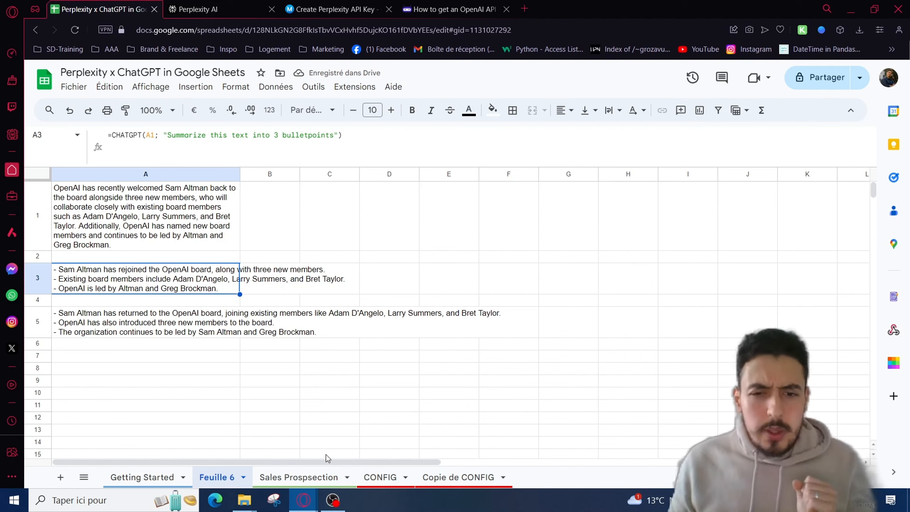
# - Open the Sales Prospsection sheet and examine its company rows, selecting the names in the Companies column
pyautogui.click(304, 482)
pyautogui.scroll(-1, 346, 344)
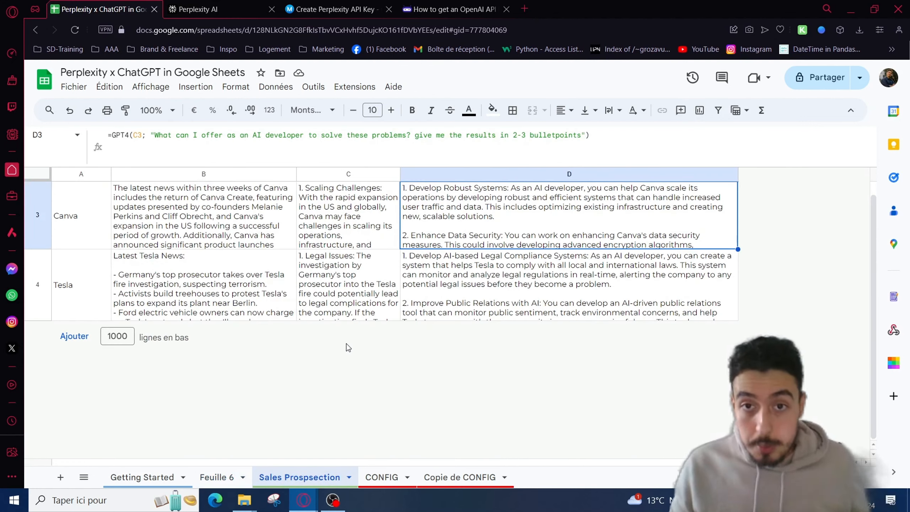
pyautogui.scroll(1, 334, 350)
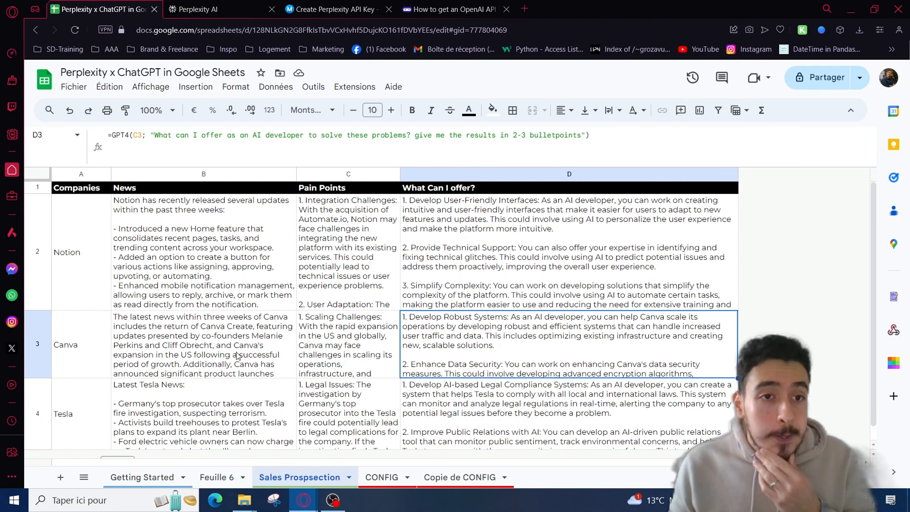
pyautogui.click(105, 266)
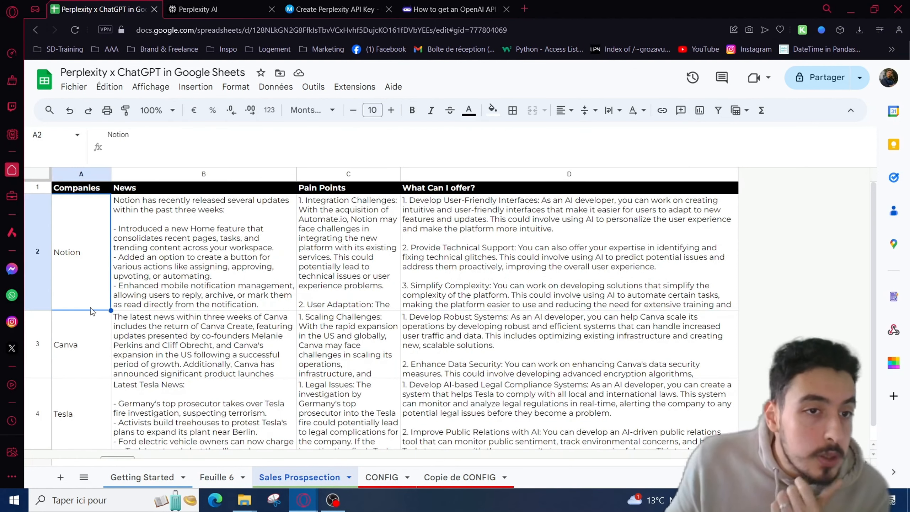
pyautogui.click(85, 375)
pyautogui.click(78, 254)
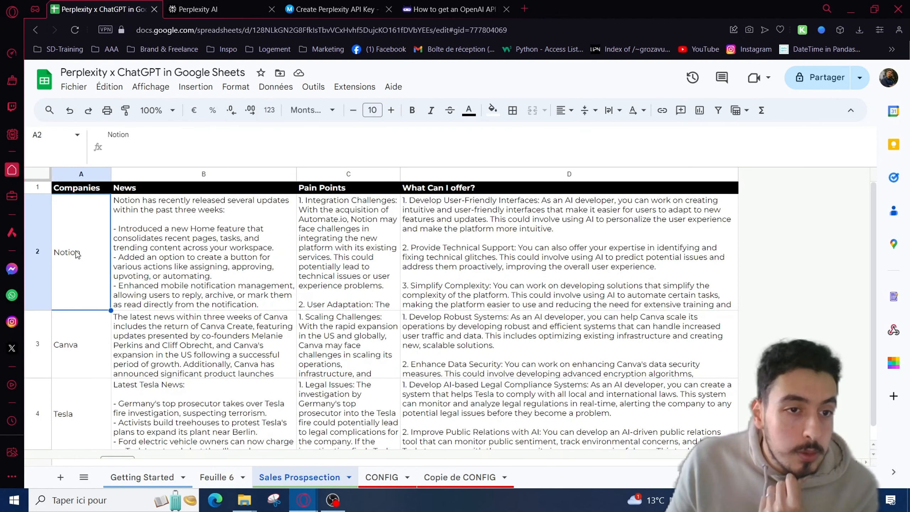
# - Compare the Notion, Canva and Tesla entries in the Companies column with the PPLX news formula in B2
pyautogui.click(83, 362)
pyautogui.click(82, 417)
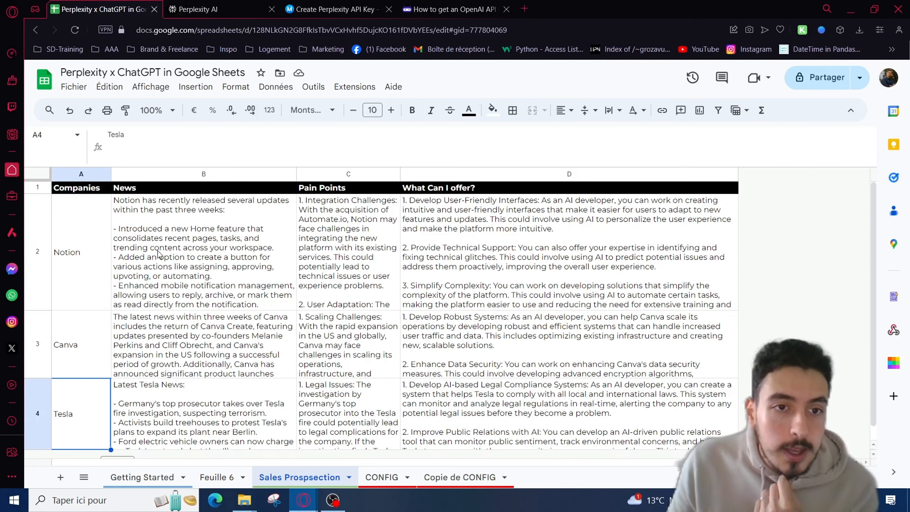
pyautogui.click(211, 302)
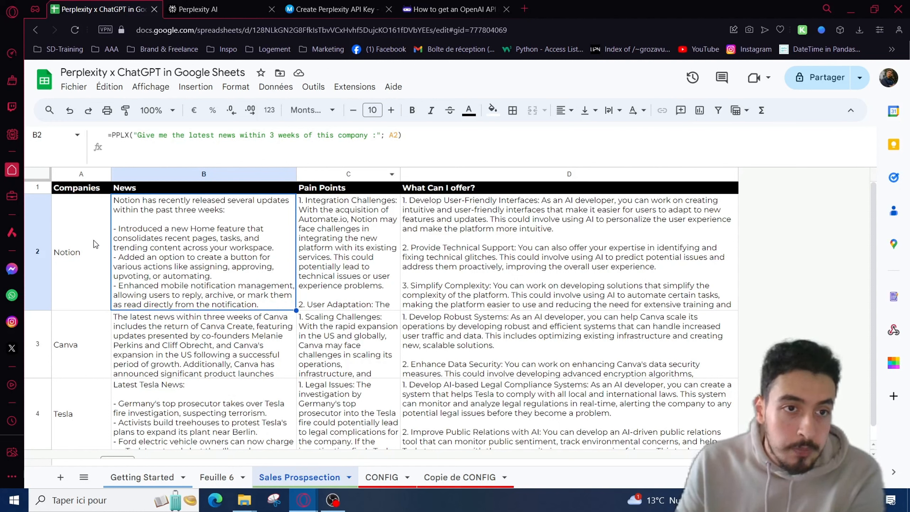
pyautogui.click(102, 283)
pyautogui.click(89, 352)
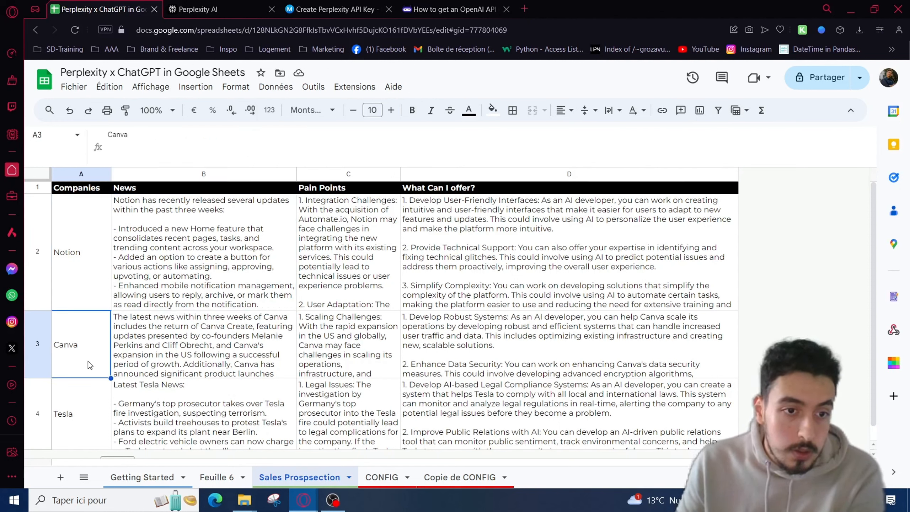
pyautogui.click(85, 420)
# - Examine the PPLX formulas and their text in the News column for Notion, Canva and Tesla (B2 to B4)
pyautogui.click(243, 281)
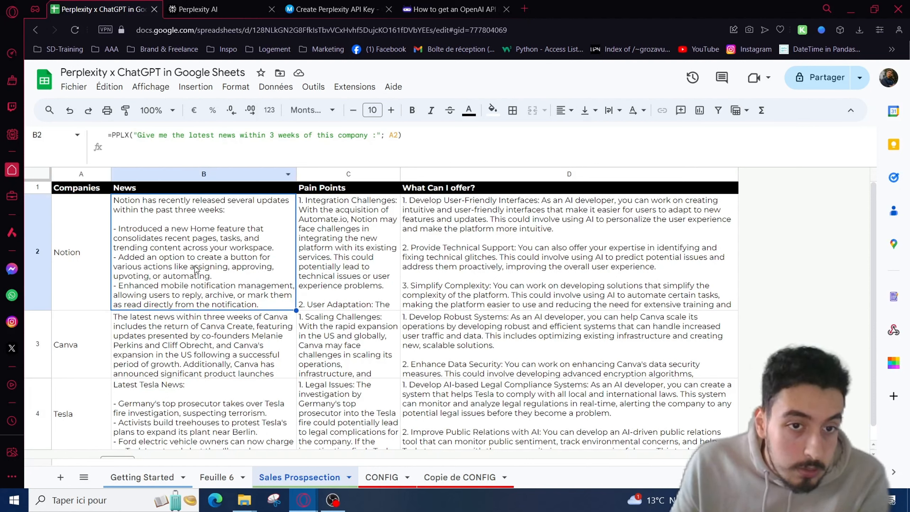
pyautogui.click(214, 366)
pyautogui.click(171, 272)
pyautogui.click(197, 398)
pyautogui.scroll(-4, 196, 398)
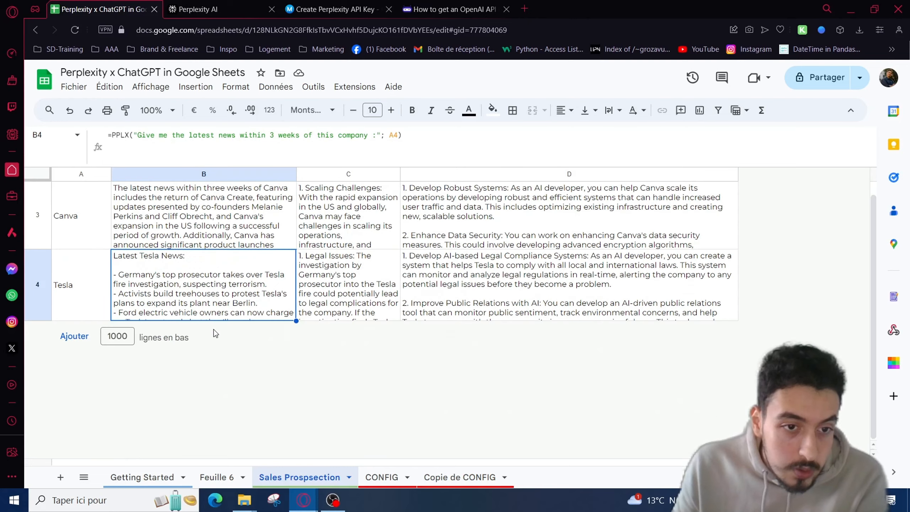
pyautogui.scroll(3, 206, 319)
pyautogui.click(200, 345)
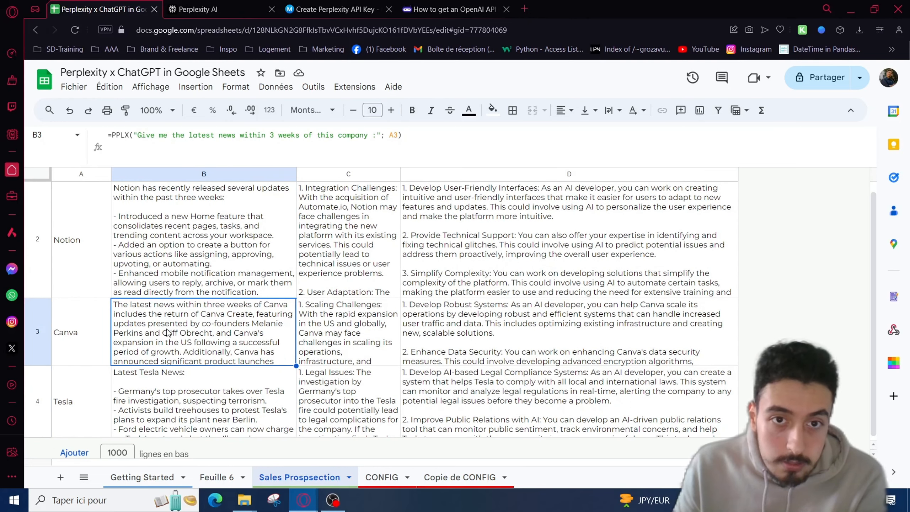
pyautogui.scroll(1, 239, 354)
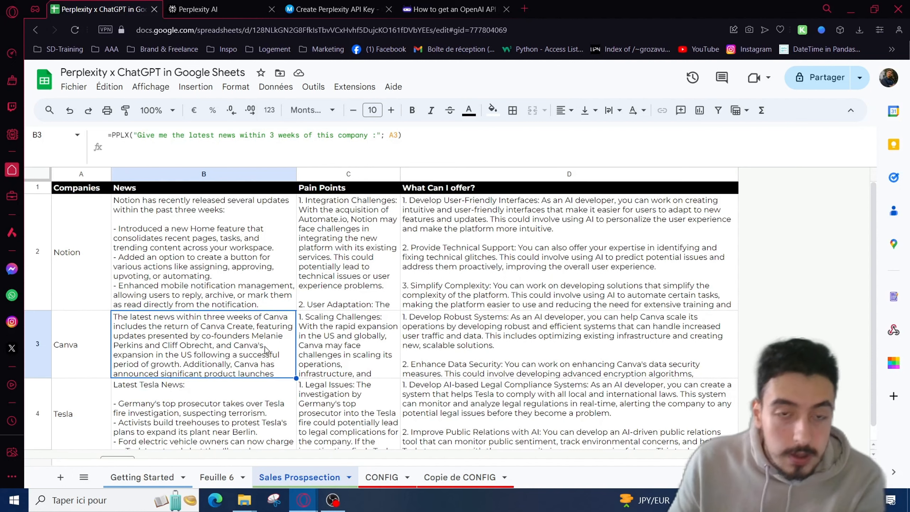
# - Enlarge the Notion row while reviewing the GPT4 formulas under Pain Points and What Can I offer?, and shrink the row again
pyautogui.click(361, 226)
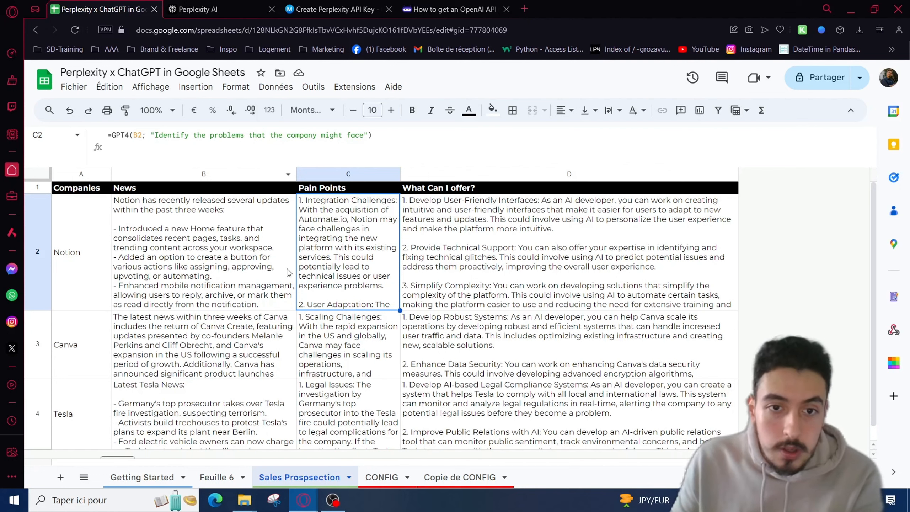
pyautogui.moveTo(37, 310); pyautogui.dragTo(35, 382)
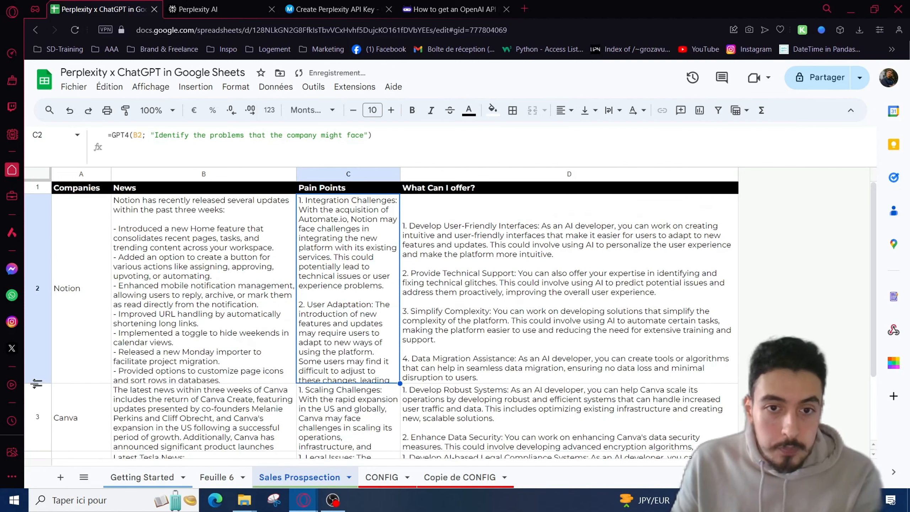
pyautogui.click(464, 291)
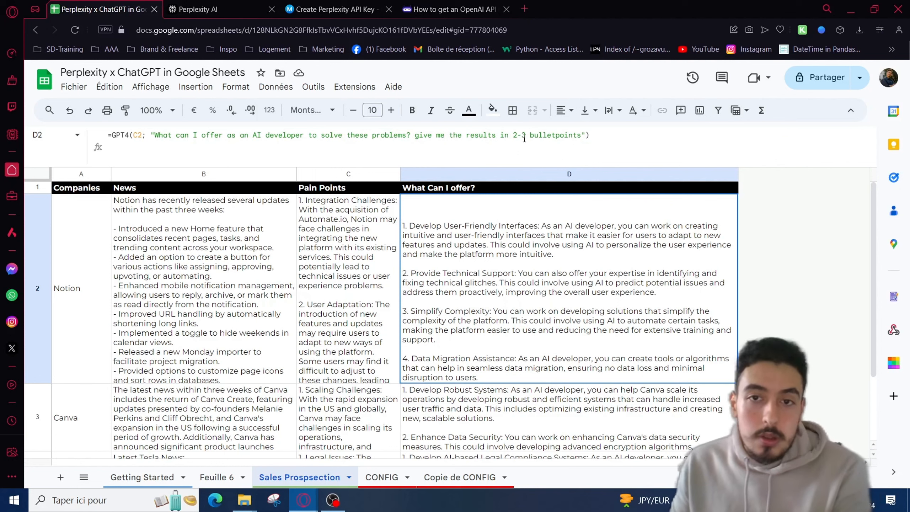
pyautogui.scroll(-2, 698, 316)
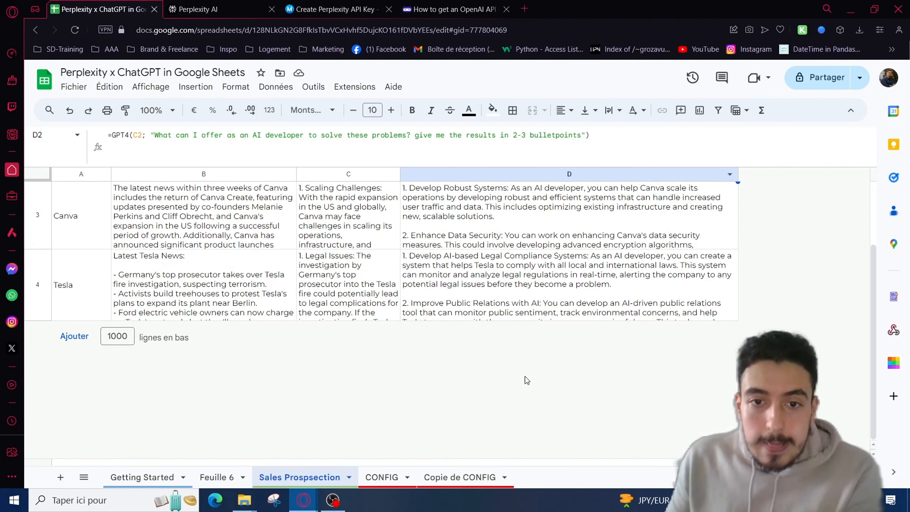
pyautogui.scroll(1, 525, 380)
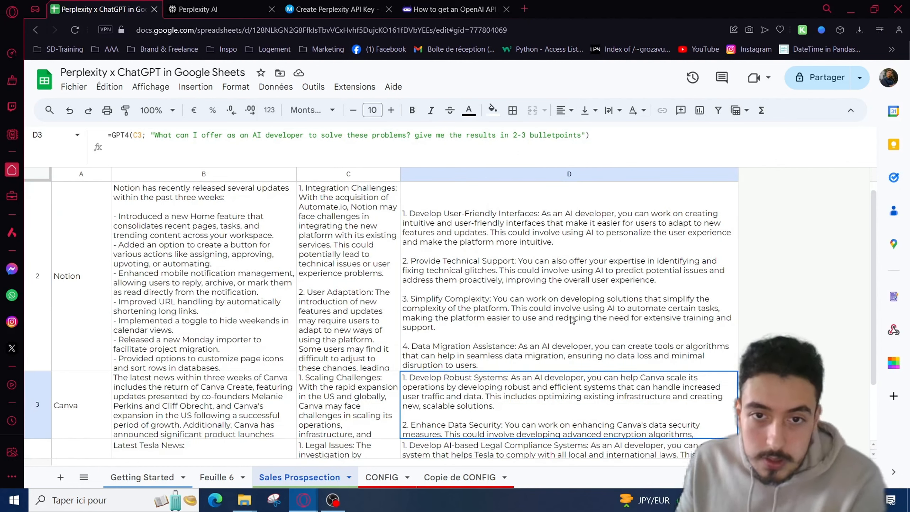
pyautogui.scroll(1, 497, 319)
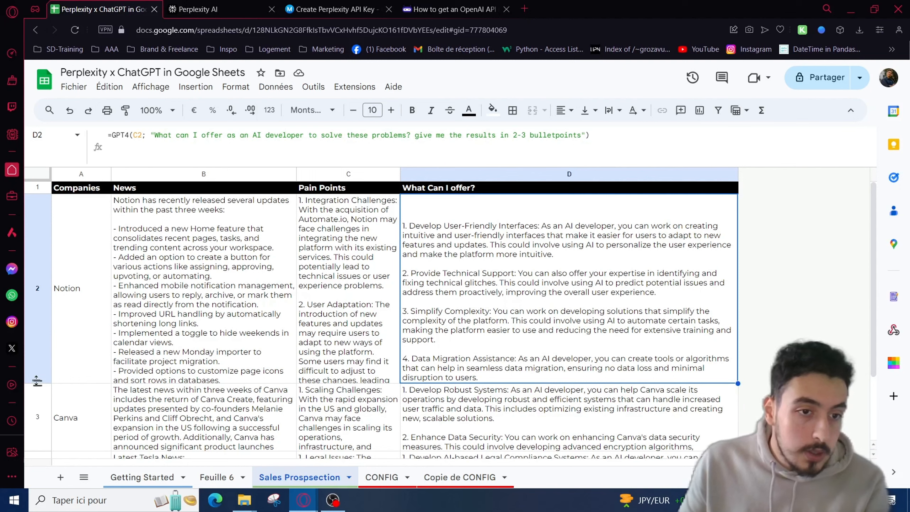
pyautogui.moveTo(38, 383); pyautogui.dragTo(39, 279)
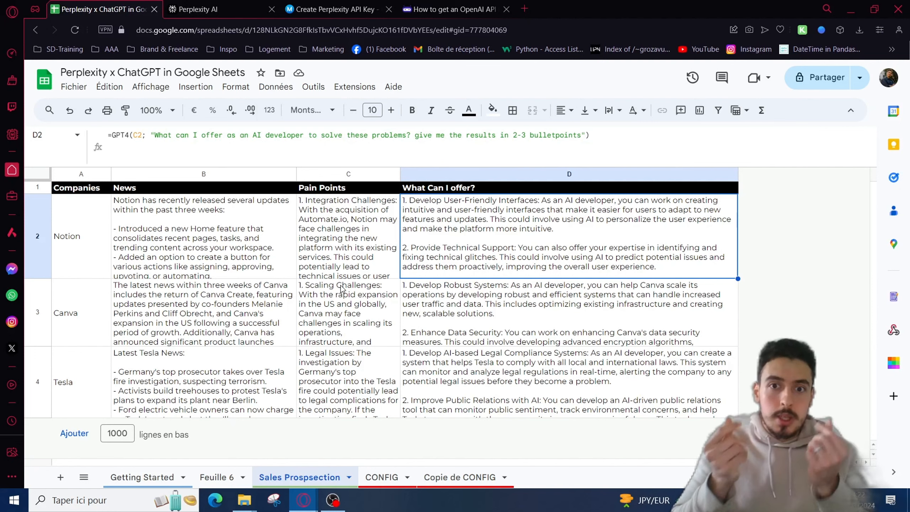
# - Open the Byte Brigade community's About page on Skool and review its logo, description and access note
pyautogui.click(525, 10)
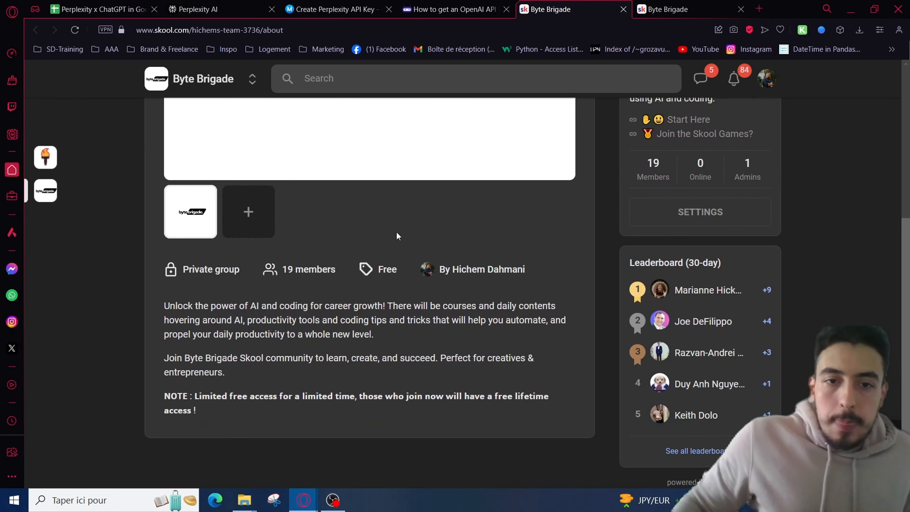
pyautogui.scroll(7, 364, 250)
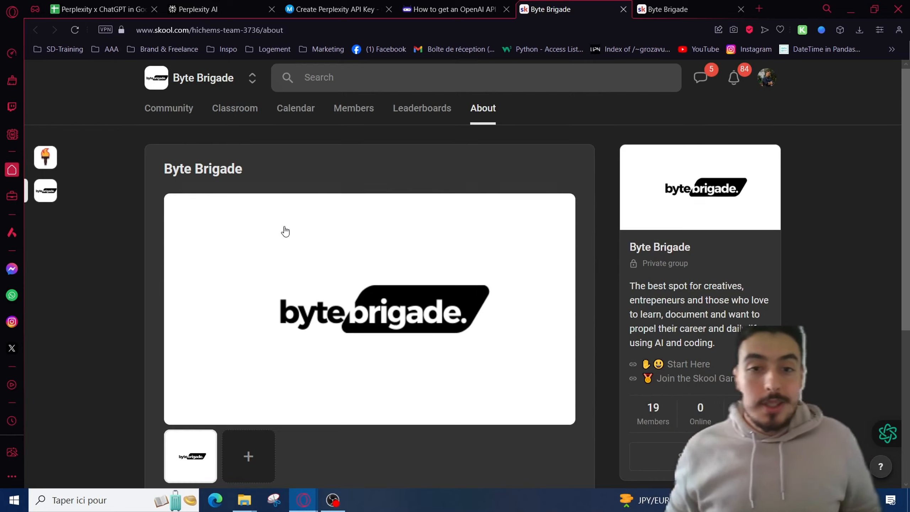
pyautogui.scroll(-5, 358, 205)
pyautogui.scroll(3, 455, 240)
pyautogui.scroll(-3, 423, 255)
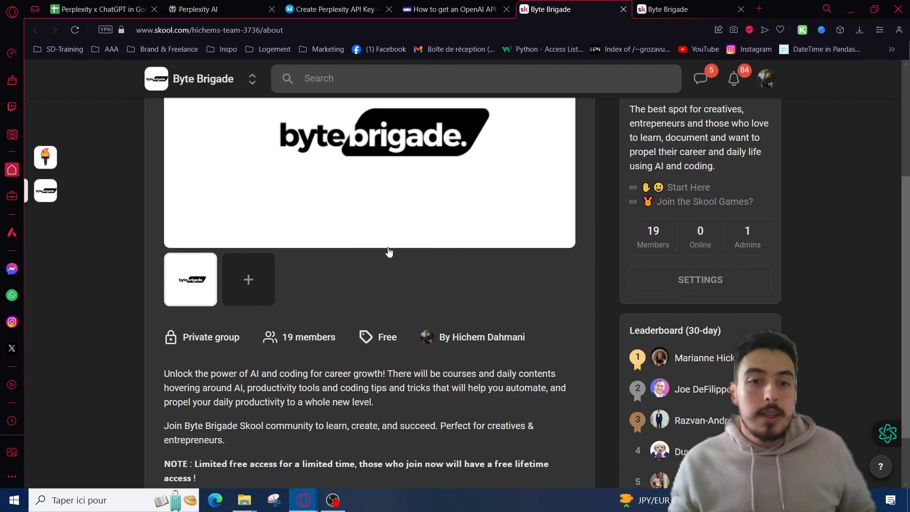
pyautogui.scroll(-1, 425, 280)
pyautogui.scroll(1, 420, 302)
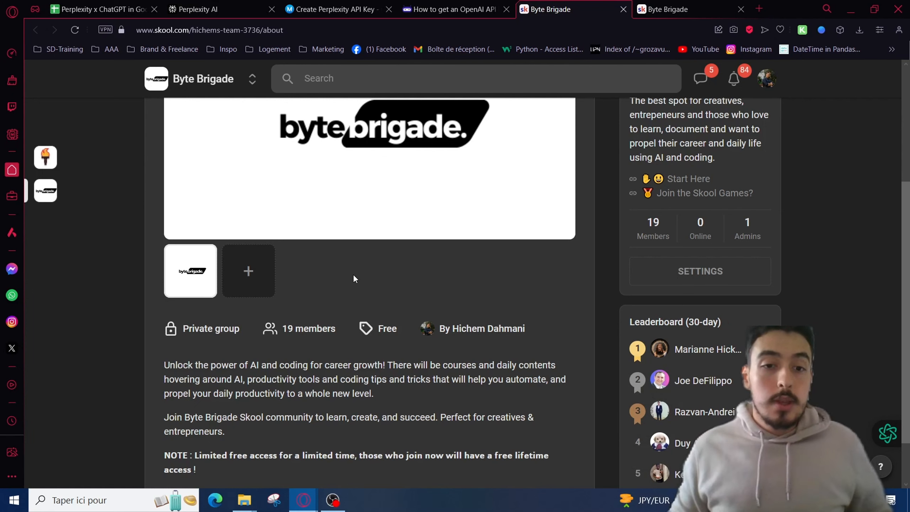
pyautogui.scroll(-2, 361, 265)
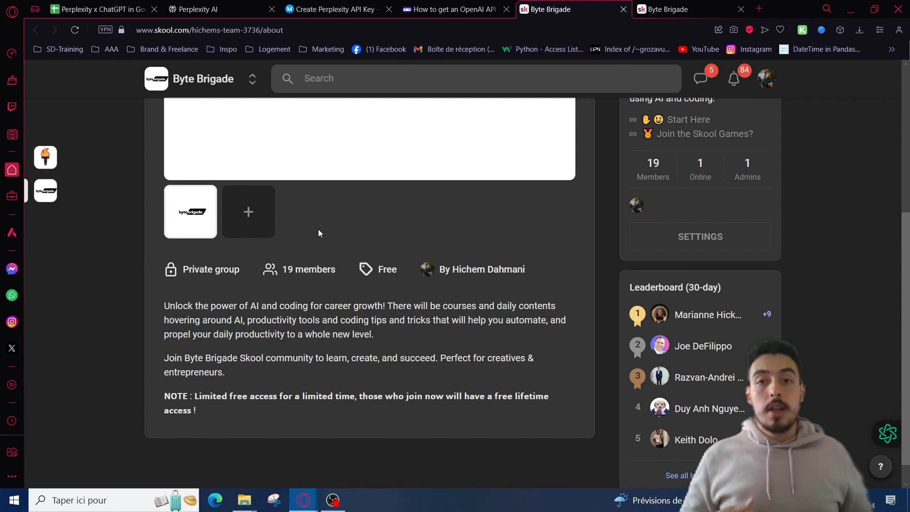
pyautogui.scroll(6, 319, 229)
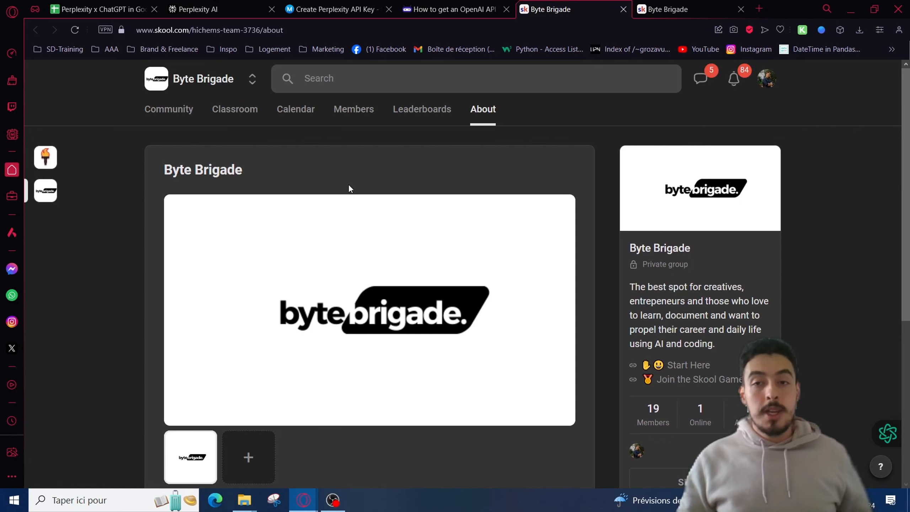
pyautogui.scroll(-5, 350, 189)
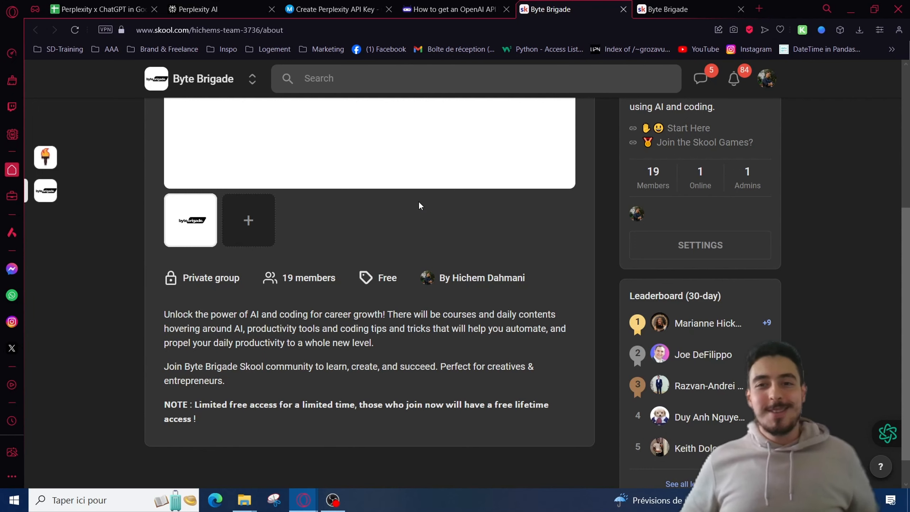
pyautogui.scroll(5, 418, 200)
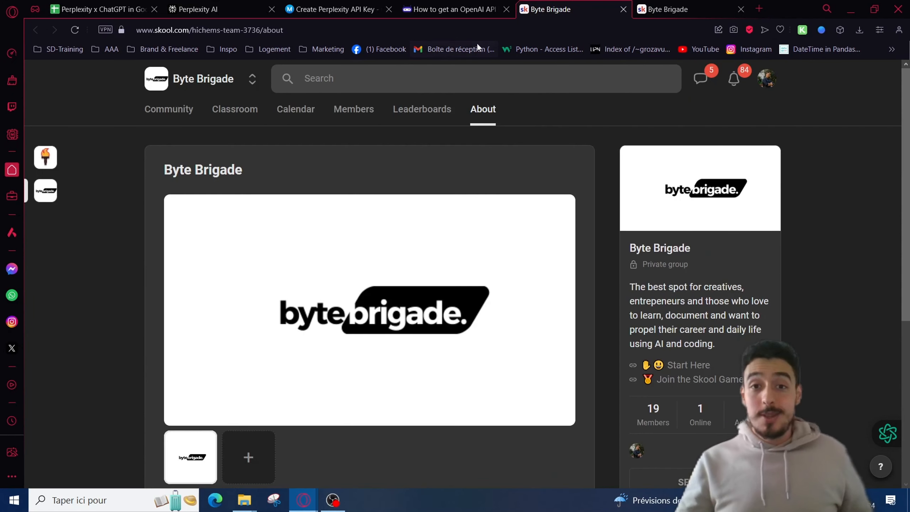